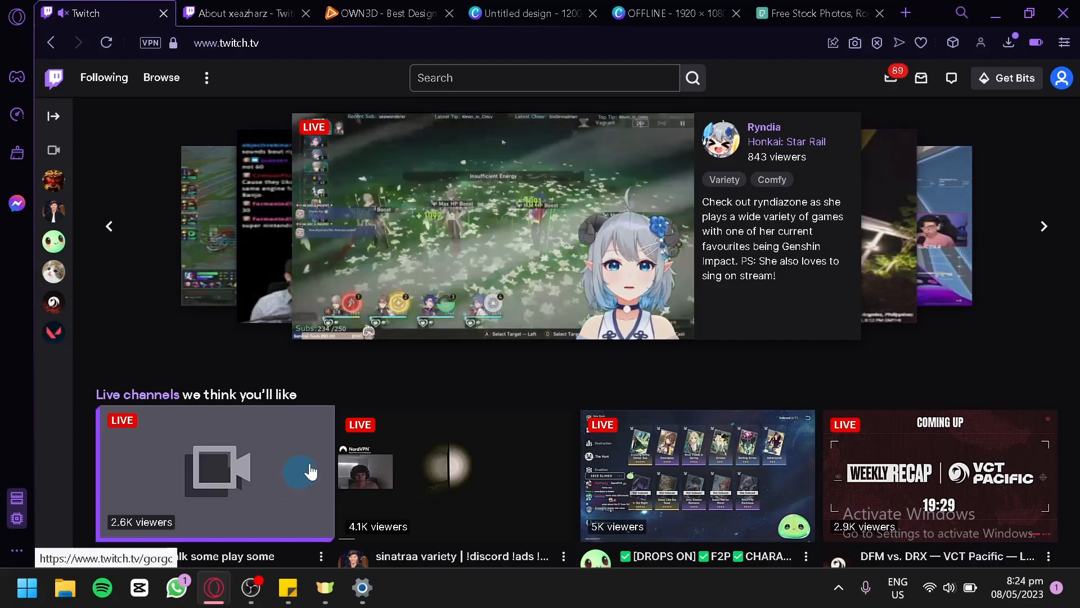
# Step: Switch to the OWN3D site and preview the DarkMode, Synthrunner and Black White stream overlay packages among the bestsellers
pyautogui.click(421, 8)
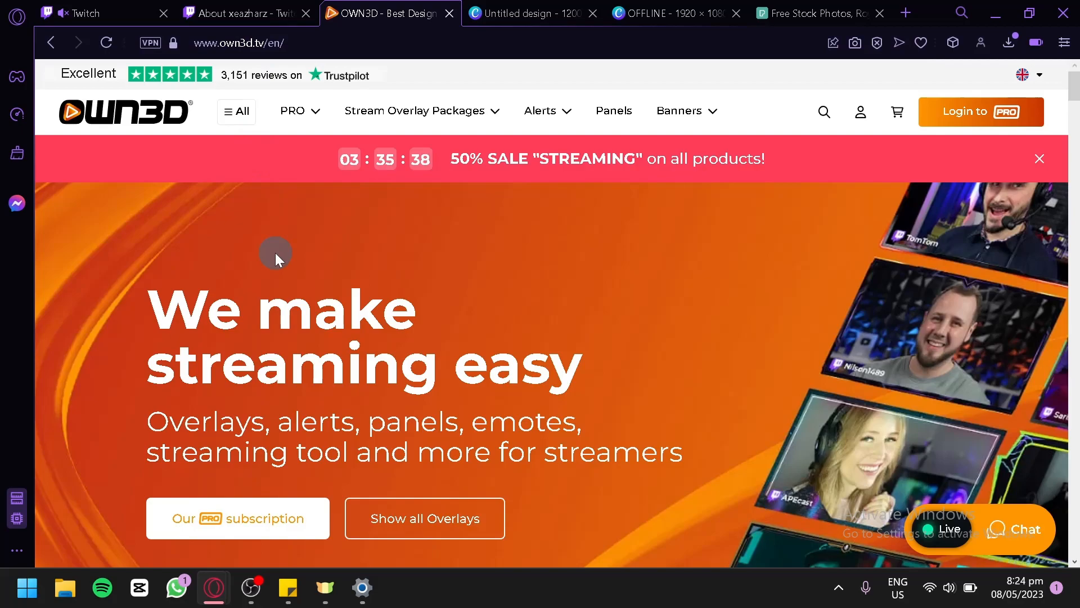
pyautogui.scroll(-10, 275, 252)
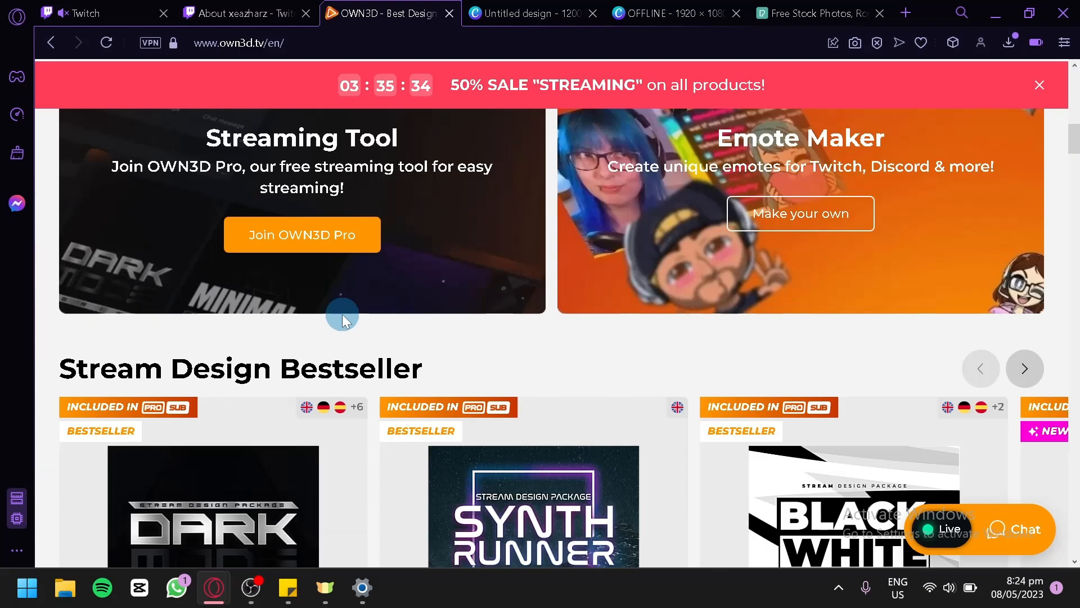
pyautogui.scroll(-4, 342, 314)
pyautogui.scroll(10, 342, 314)
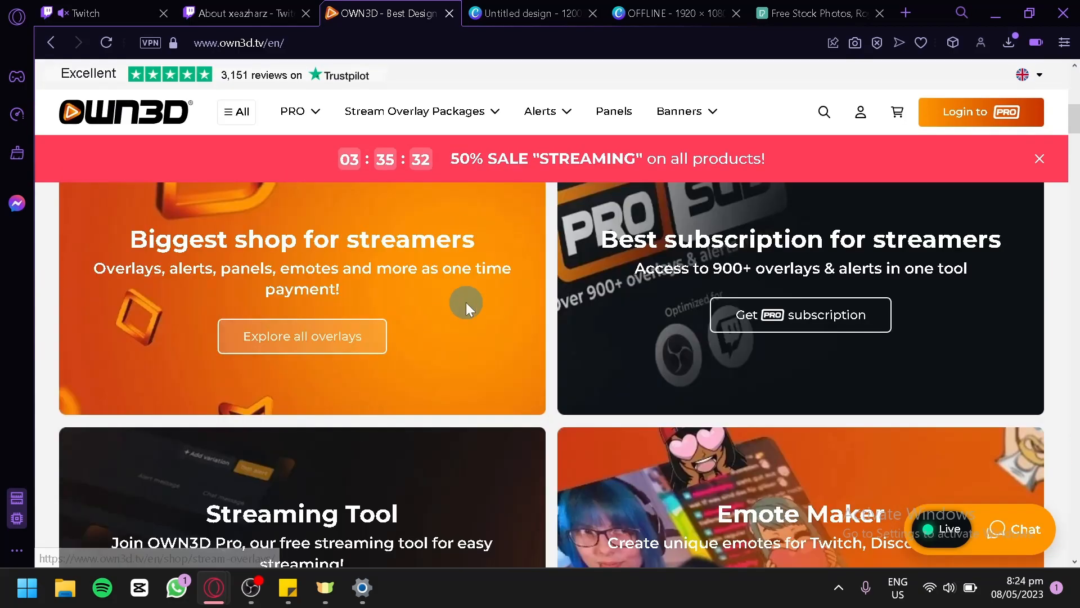
pyautogui.scroll(-4, 490, 331)
pyautogui.scroll(4, 782, 373)
pyautogui.scroll(-8, 498, 294)
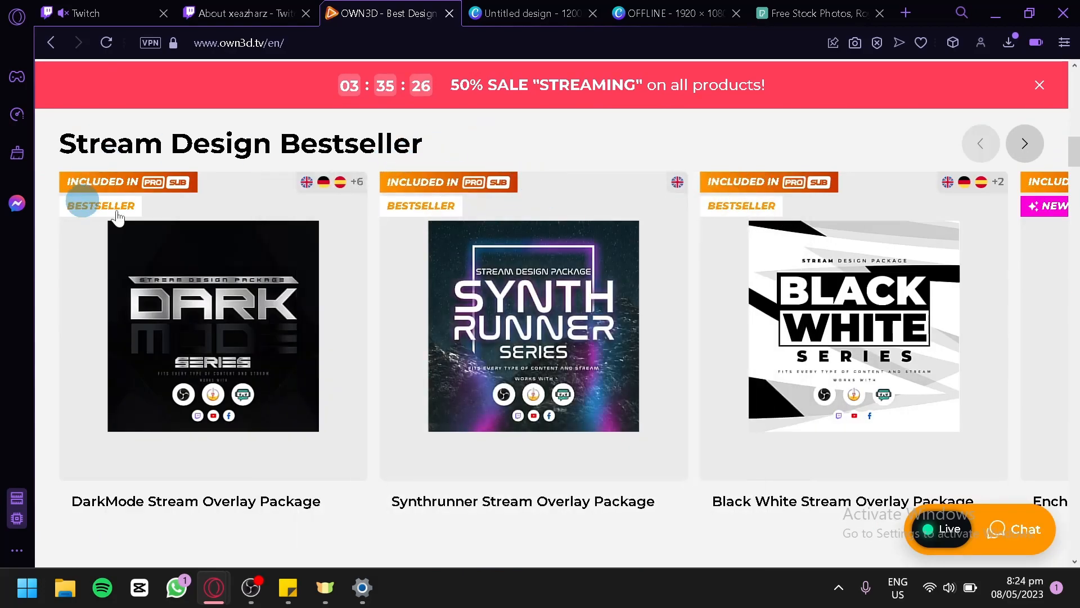
pyautogui.moveTo(172, 318)
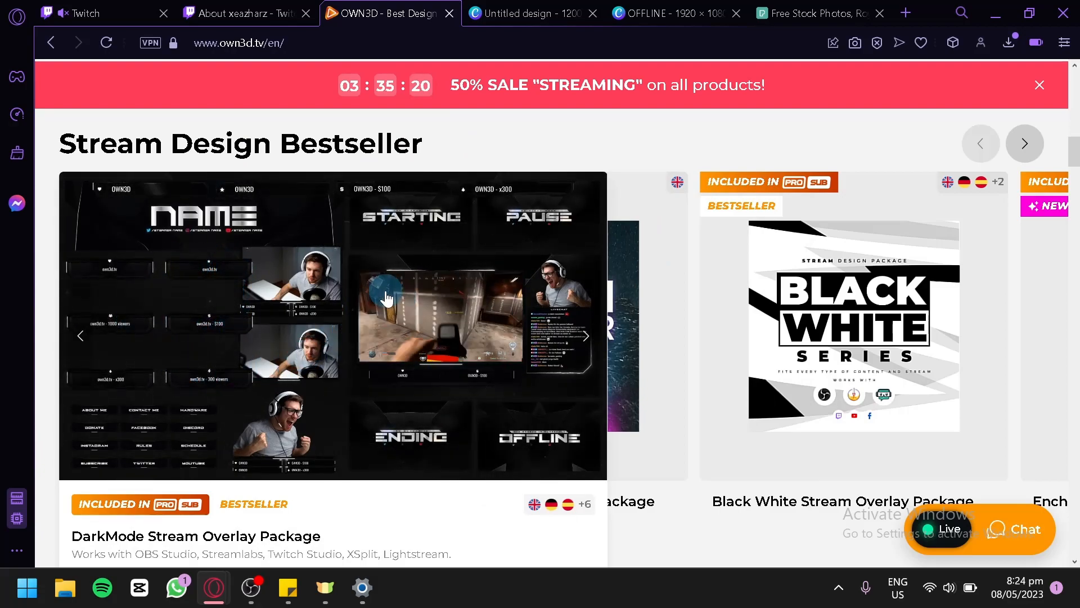
pyautogui.moveTo(638, 270)
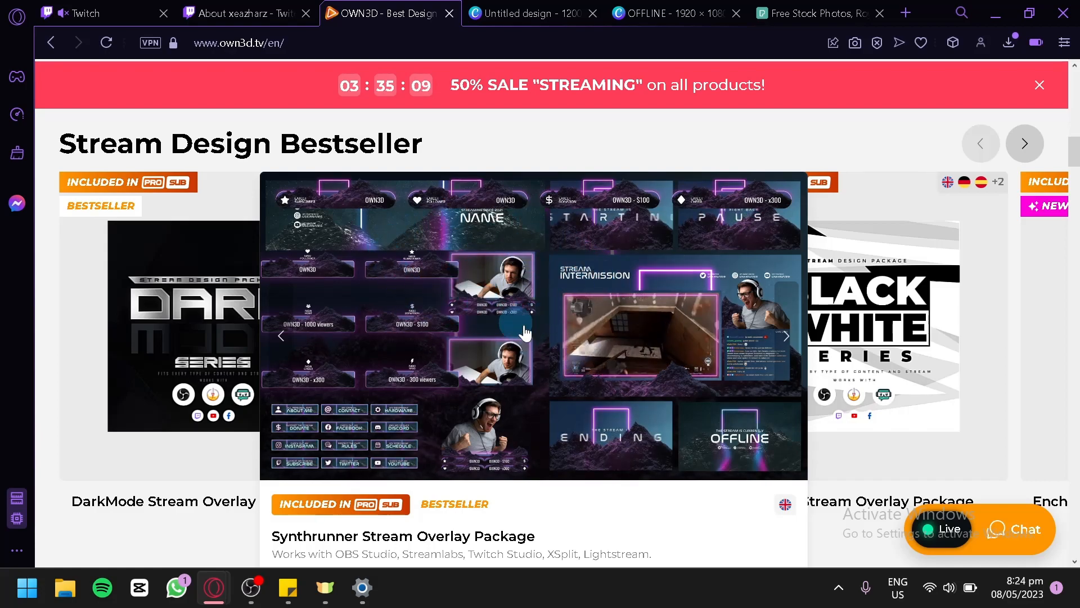
pyautogui.moveTo(763, 326)
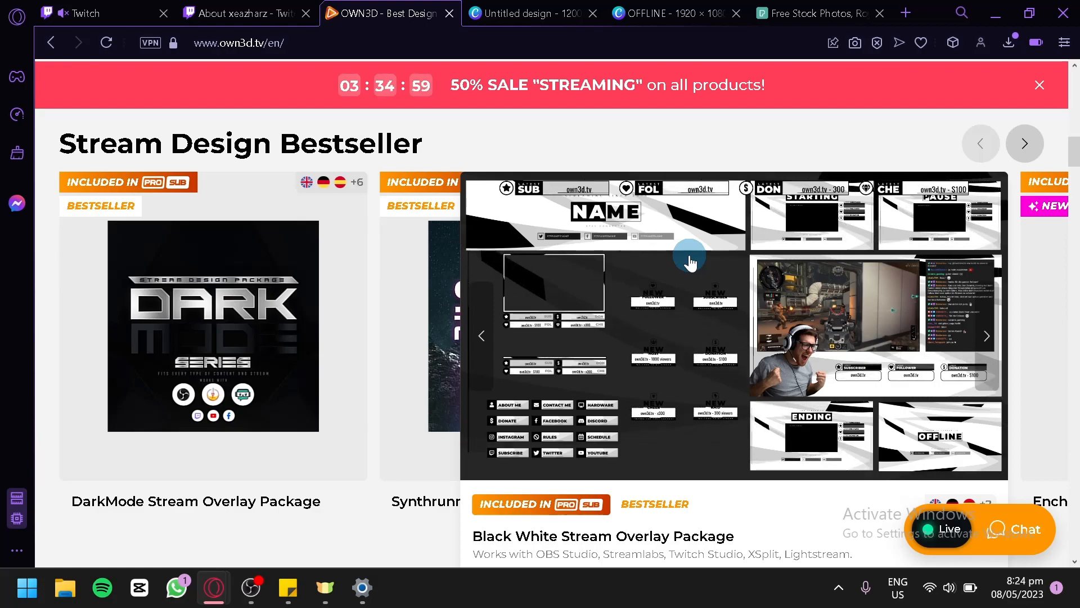
# Step: Look at the blank 1200 × 480 px Canva design and browse the free stock photos on the Pexels home page
pyautogui.click(543, 7)
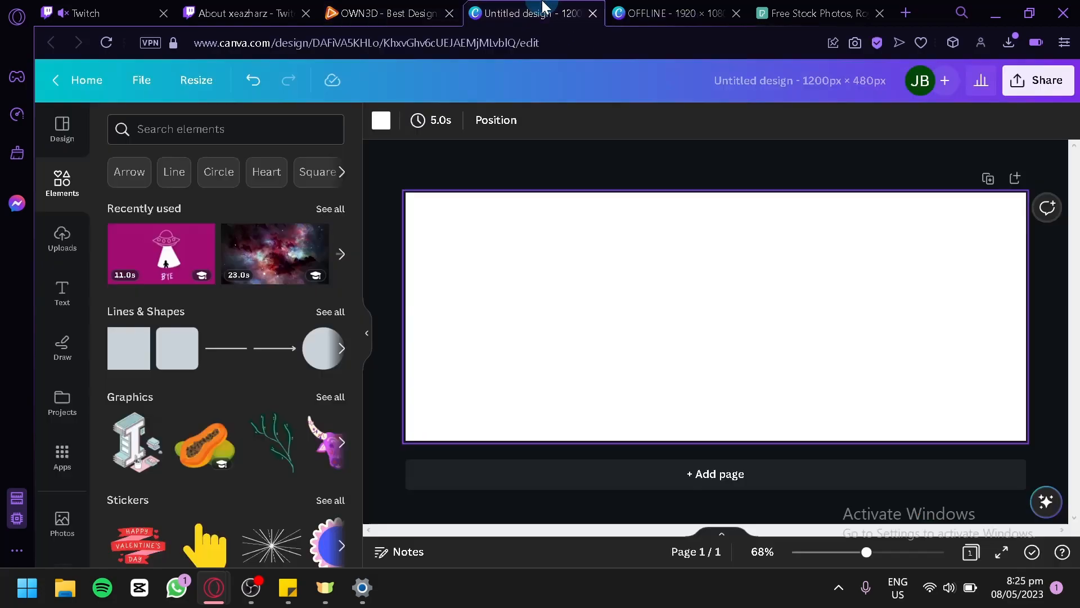
pyautogui.click(843, 7)
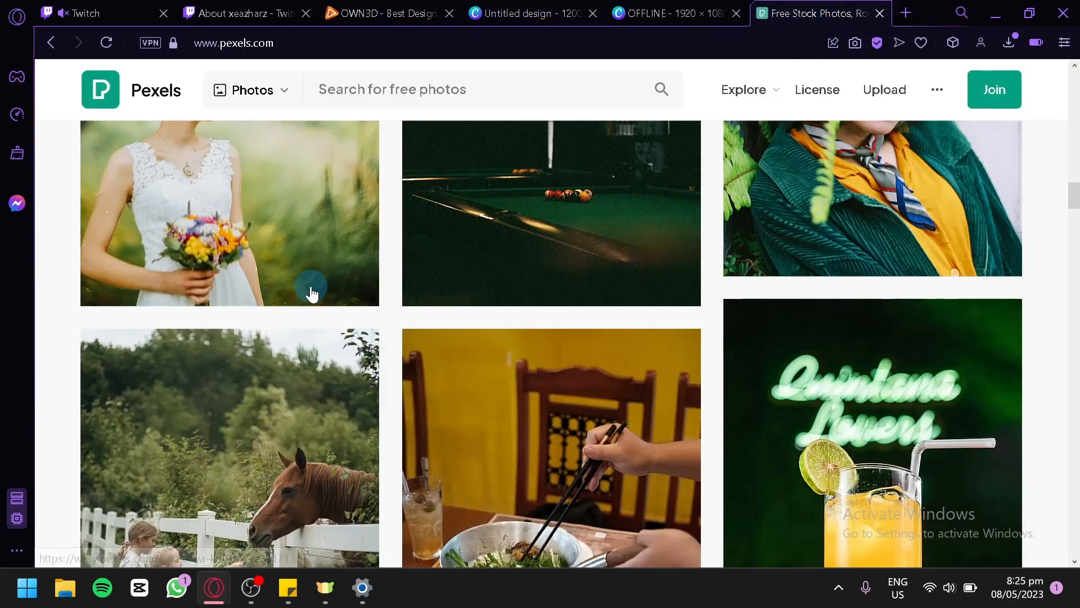
pyautogui.click(197, 132)
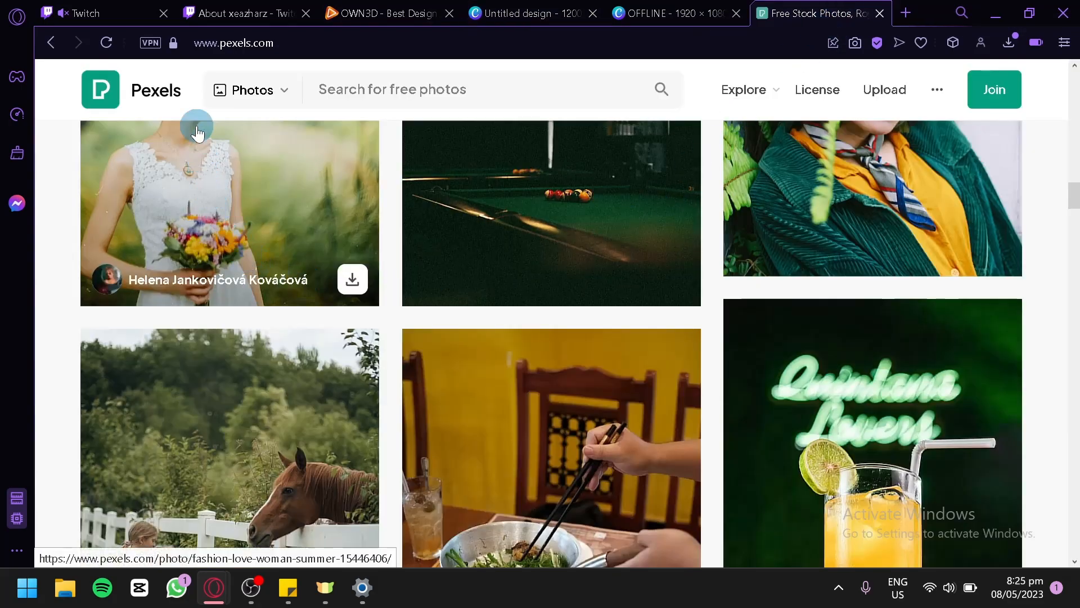
pyautogui.scroll(5, 430, 313)
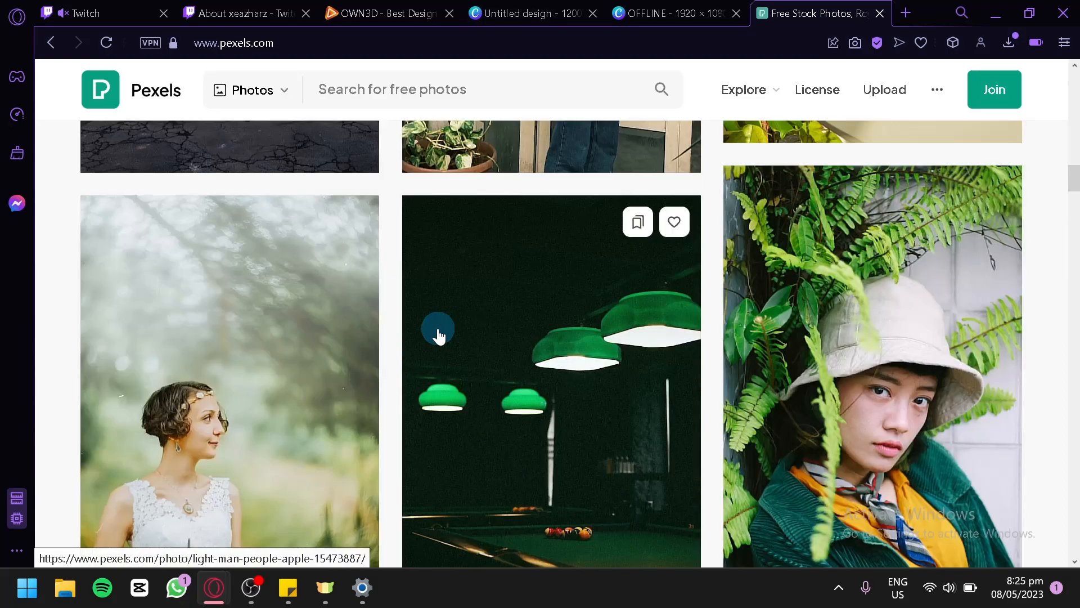
pyautogui.scroll(4, 438, 336)
pyautogui.scroll(6, 438, 331)
pyautogui.rightClick(438, 330)
pyautogui.click(403, 339)
pyautogui.scroll(8, 402, 338)
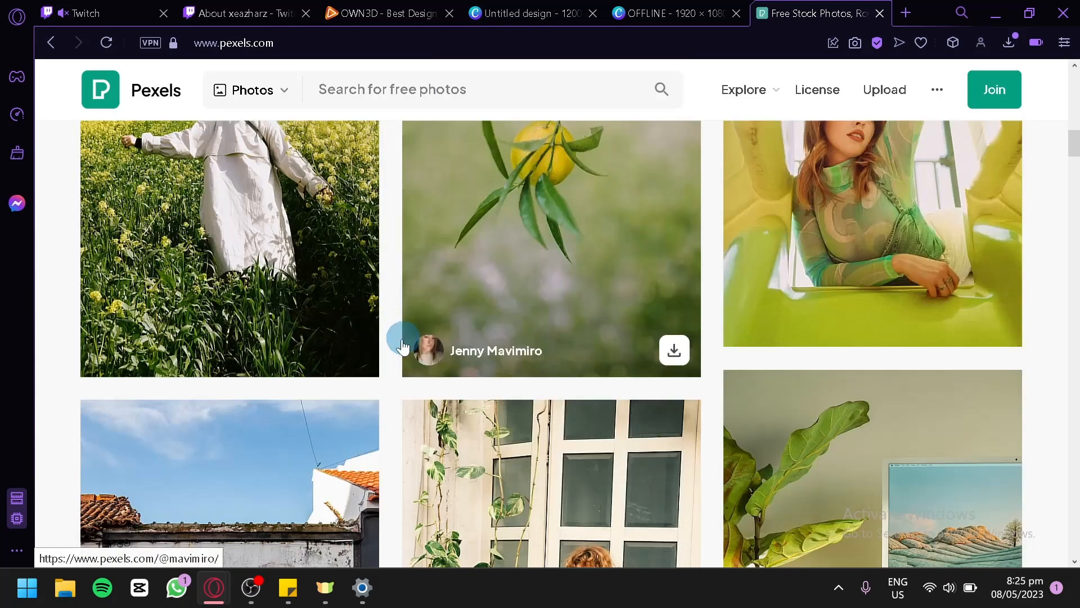
pyautogui.scroll(8, 386, 376)
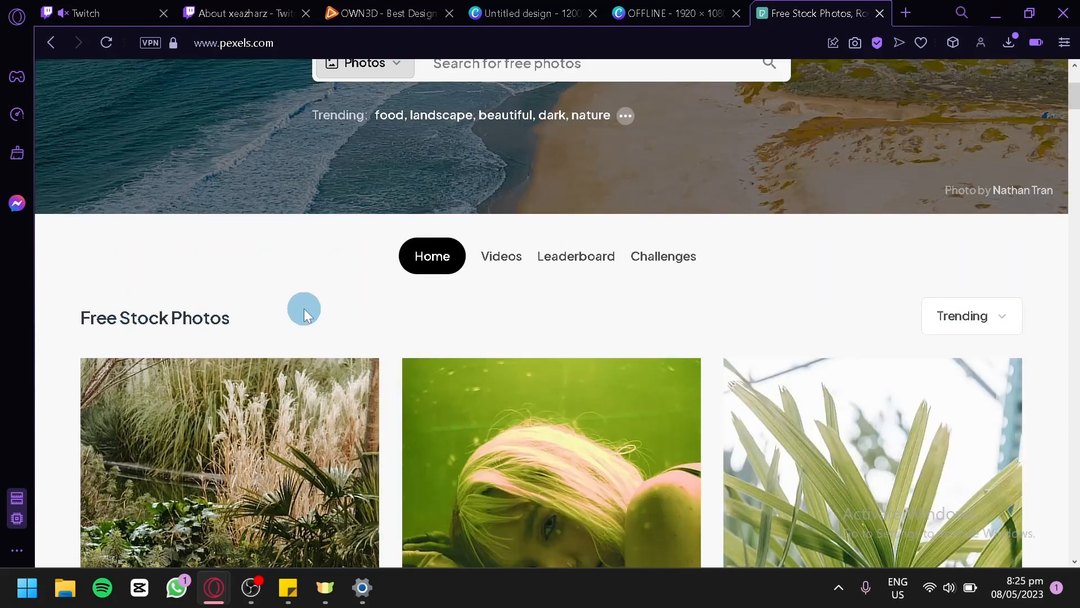
# Step: Return to Twitch and open the Channel settings of the Creator Dashboard
pyautogui.click(135, 13)
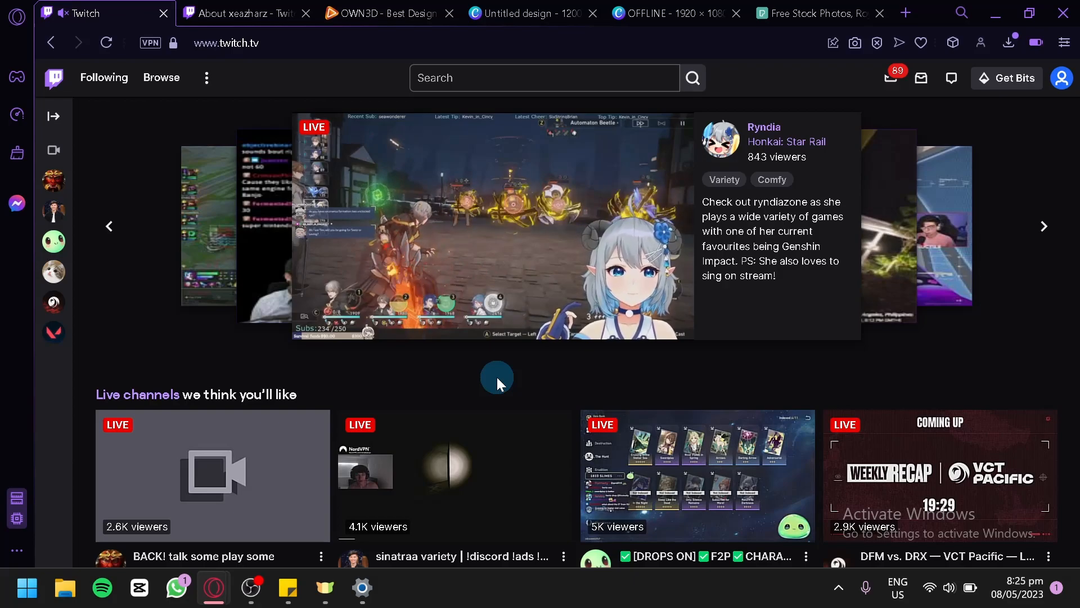
pyautogui.click(1064, 79)
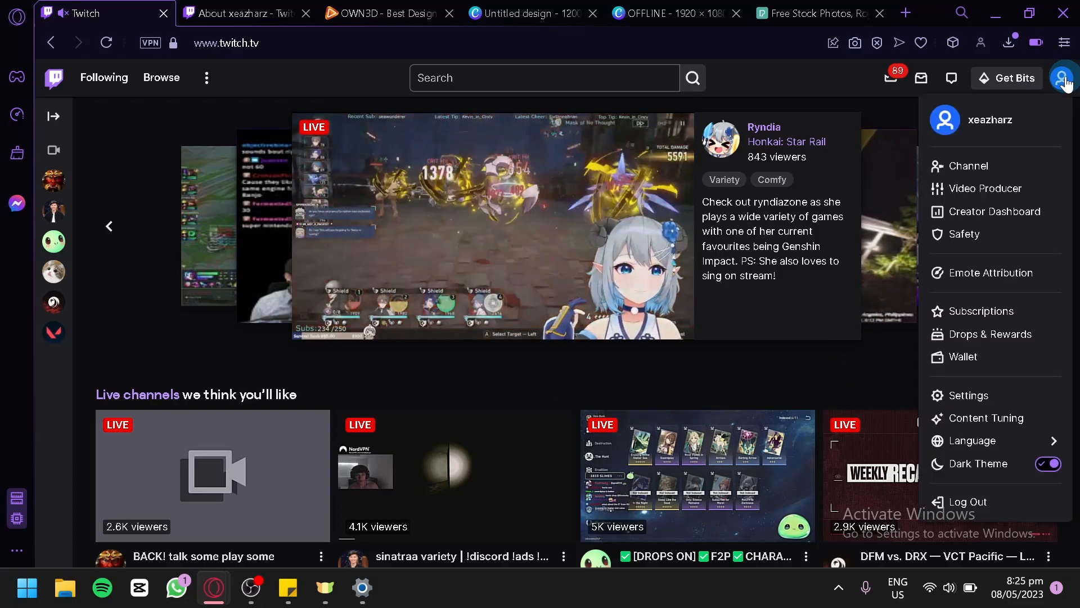
pyautogui.click(1022, 211)
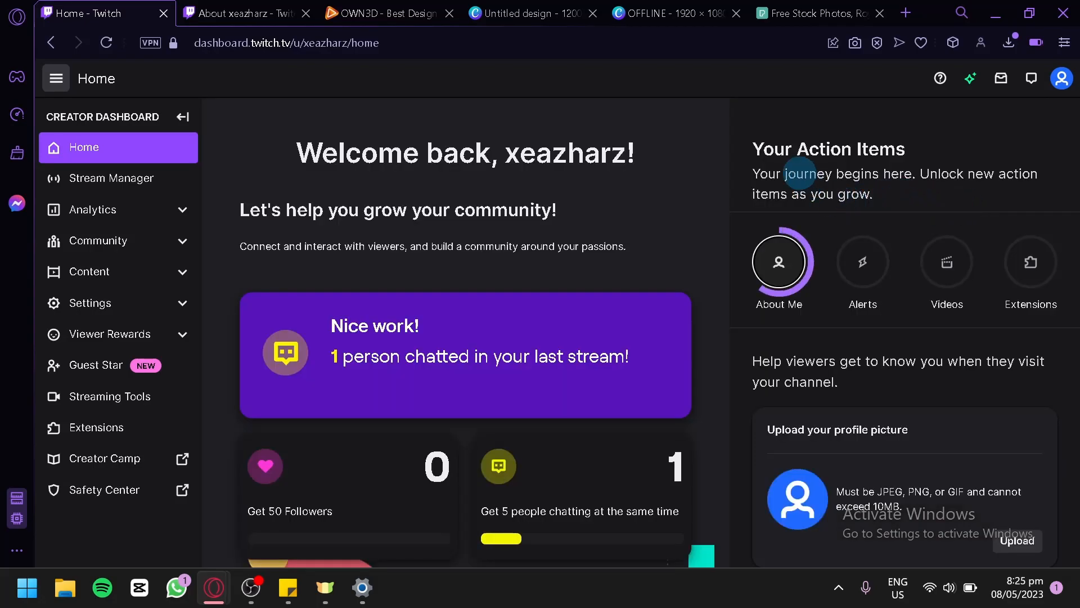
pyautogui.click(177, 304)
pyautogui.click(145, 366)
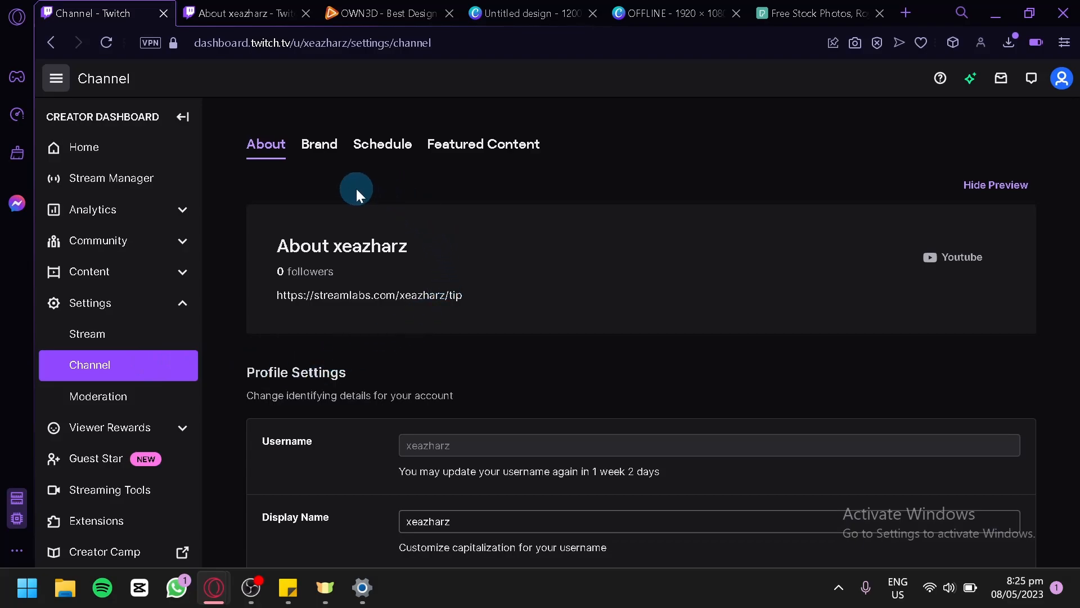
# Step: Examine the username, display name and bio fields in the channel's profile settings
pyautogui.scroll(-2, 356, 340)
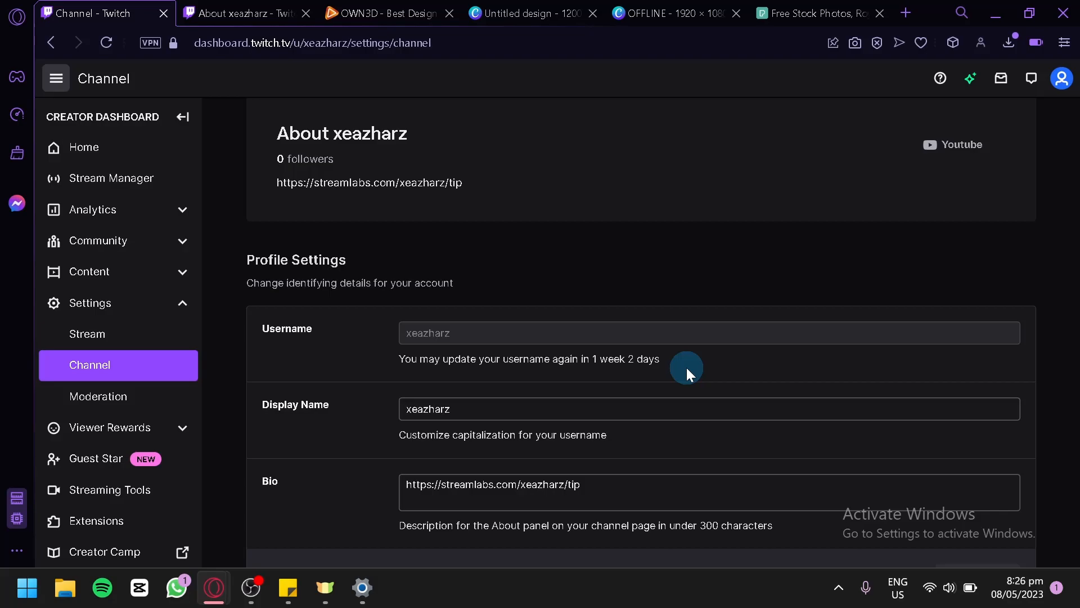
pyautogui.scroll(-2, 687, 366)
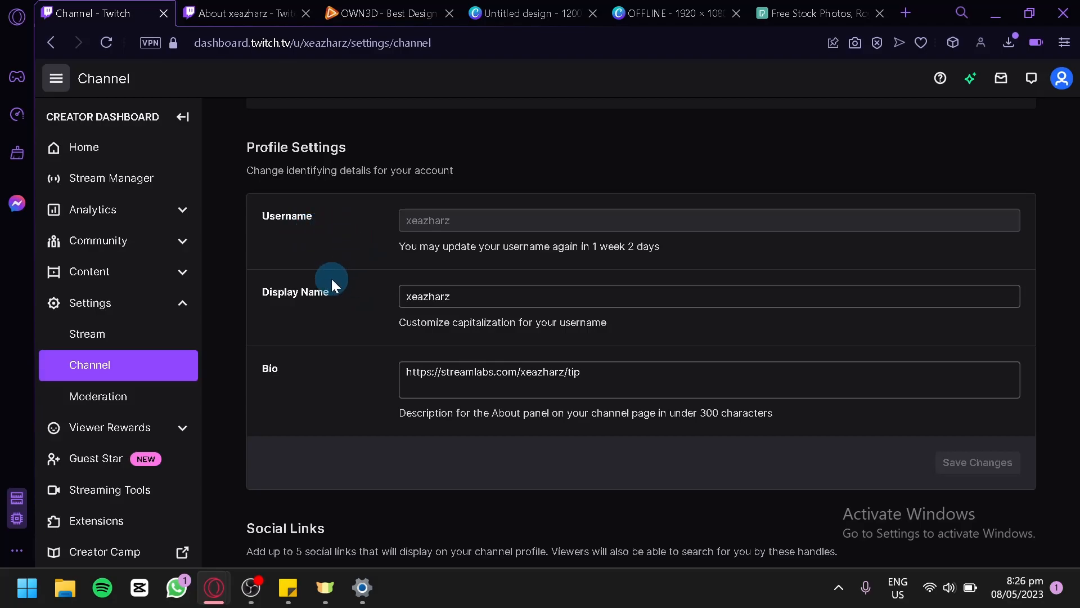
pyautogui.scroll(4, 332, 279)
pyautogui.scroll(-4, 380, 388)
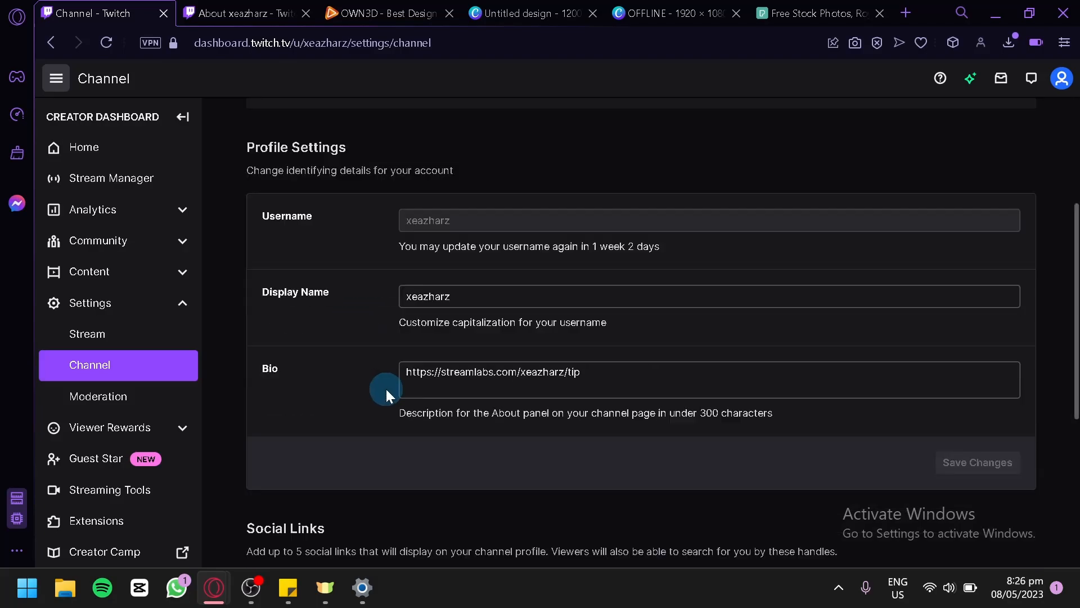
pyautogui.click(465, 388)
pyautogui.moveTo(468, 391); pyautogui.dragTo(409, 369)
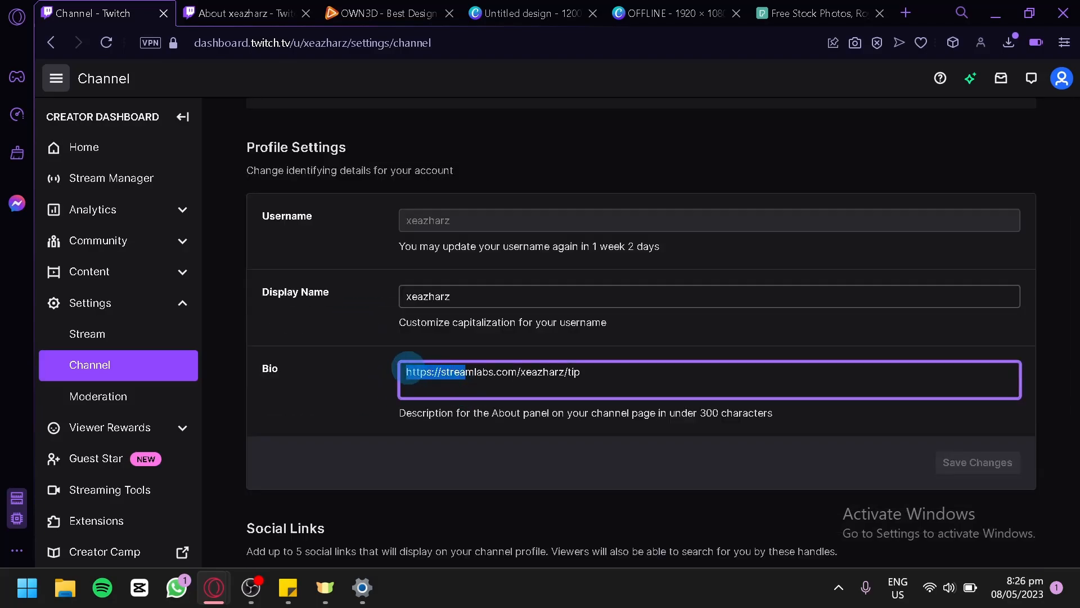
pyautogui.click(623, 388)
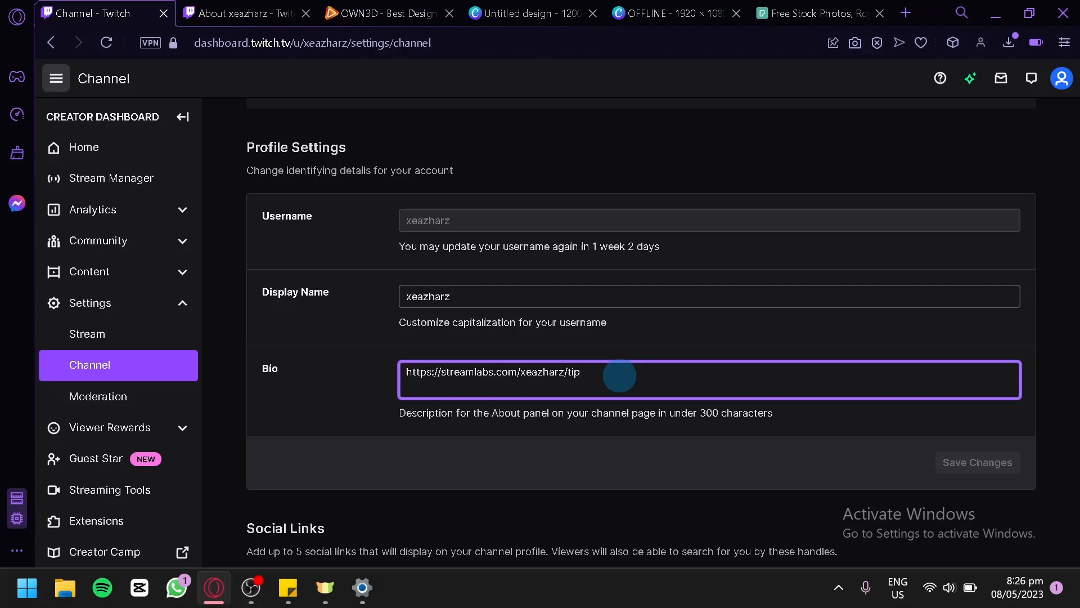
# Step: Examine the Social Links section with its title and URL fields, and compare it with the About preview
pyautogui.scroll(-4, 619, 375)
pyautogui.scroll(-2, 568, 220)
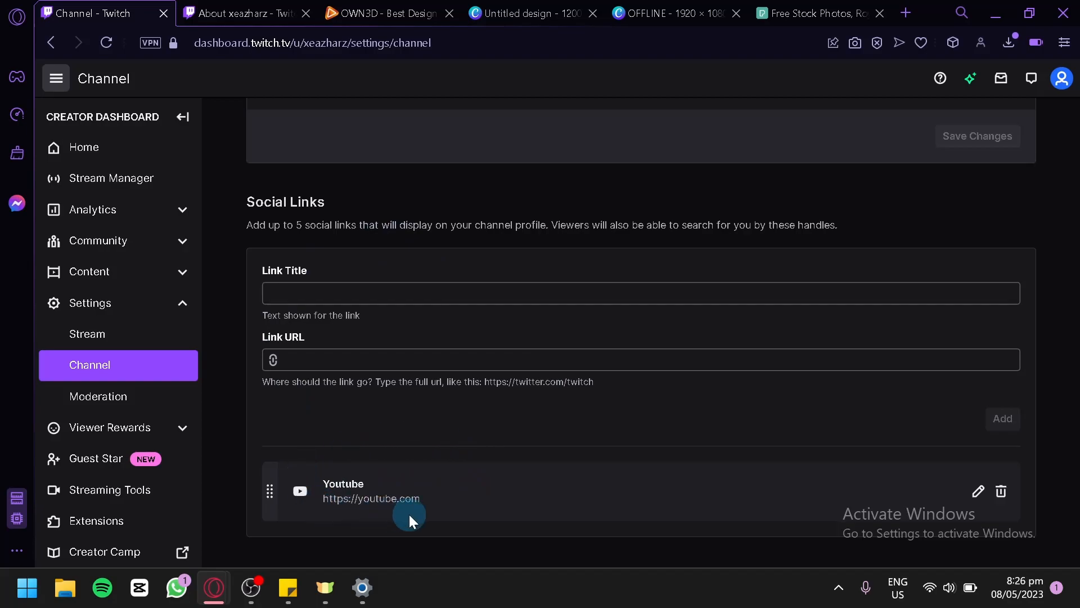
pyautogui.scroll(6, 326, 437)
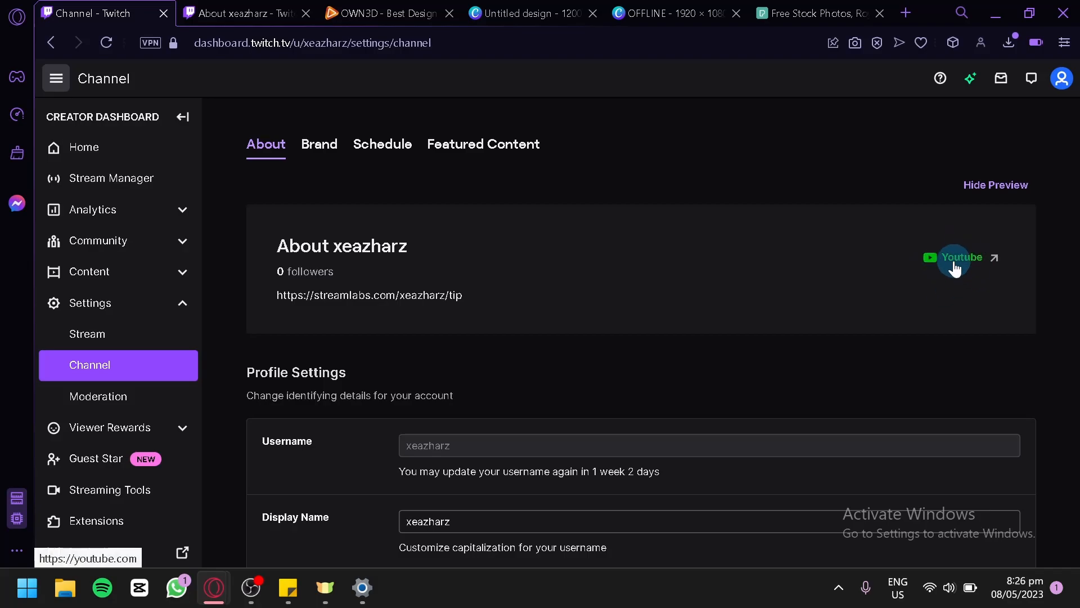
pyautogui.scroll(-10, 847, 385)
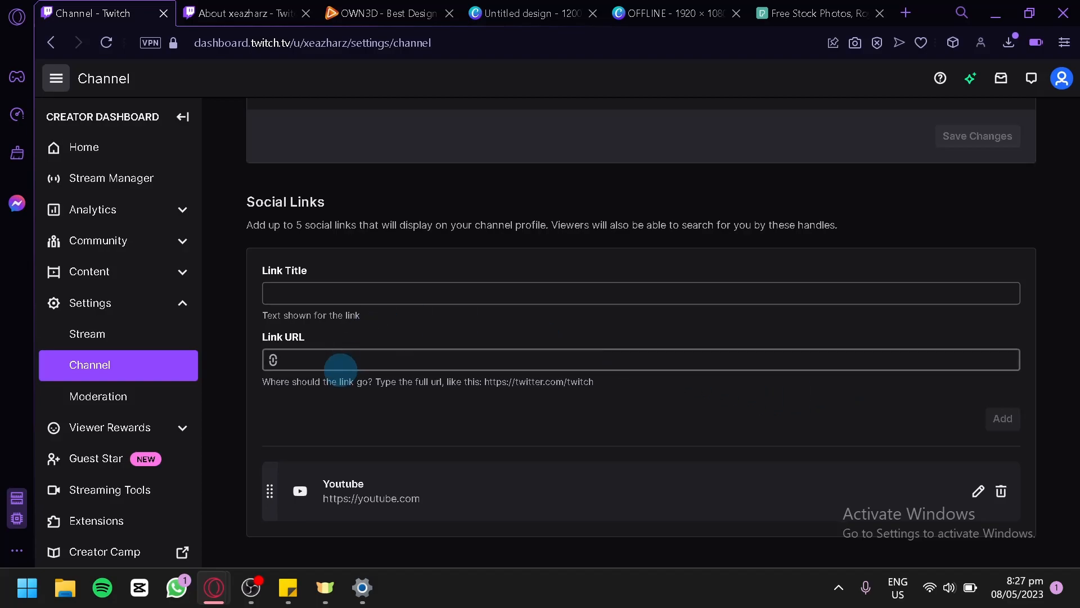
pyautogui.click(313, 351)
pyautogui.click(349, 290)
pyautogui.click(386, 350)
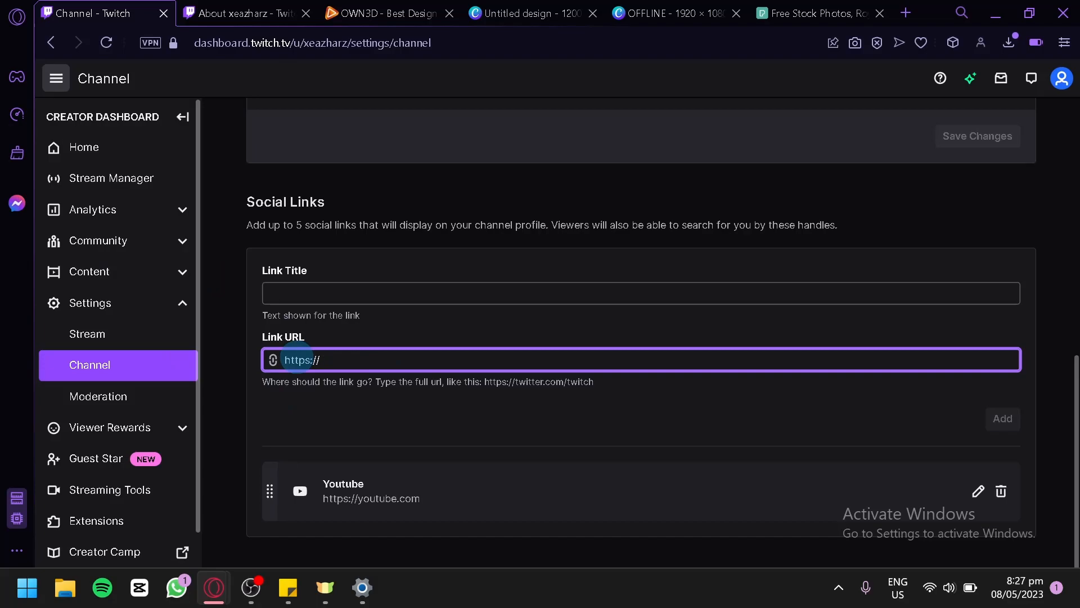
pyautogui.scroll(10, 374, 331)
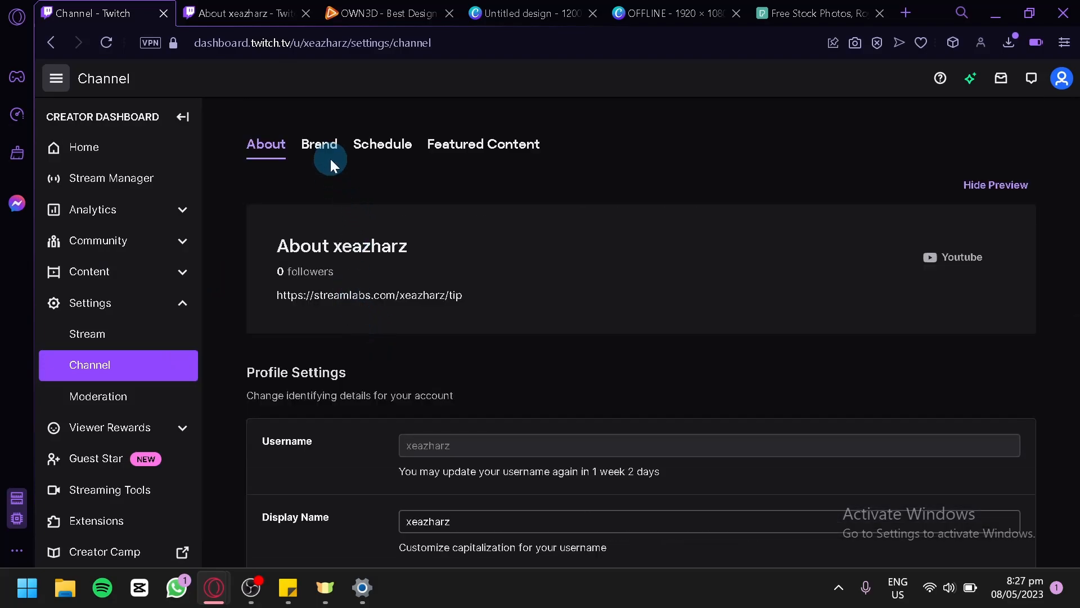
# Step: In the channel's Brand settings, set the profile accent color to dark blue #001066 and save it
pyautogui.click(330, 146)
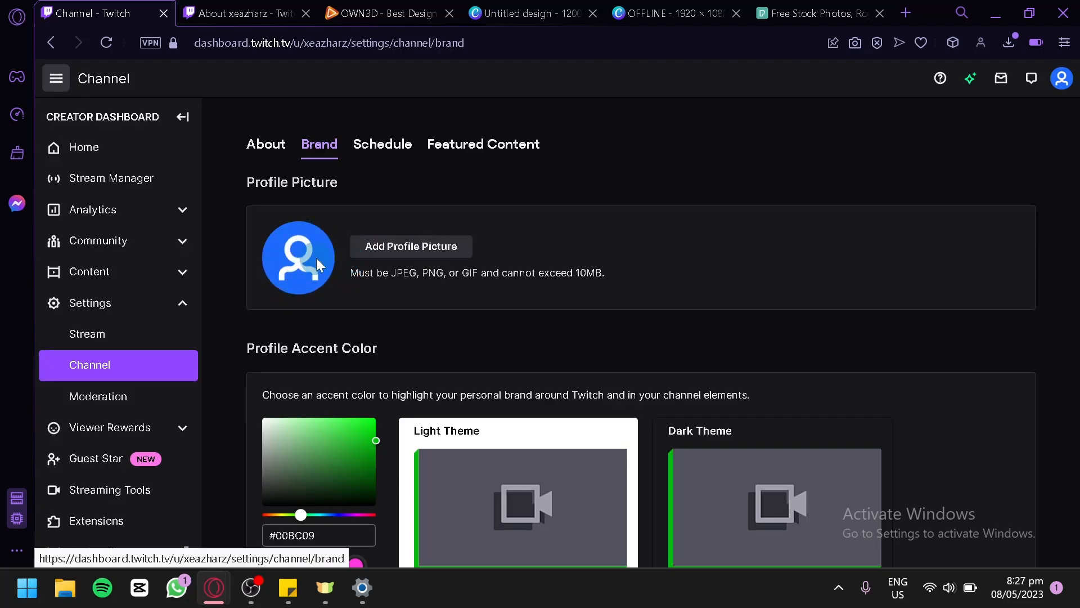
pyautogui.scroll(-4, 317, 260)
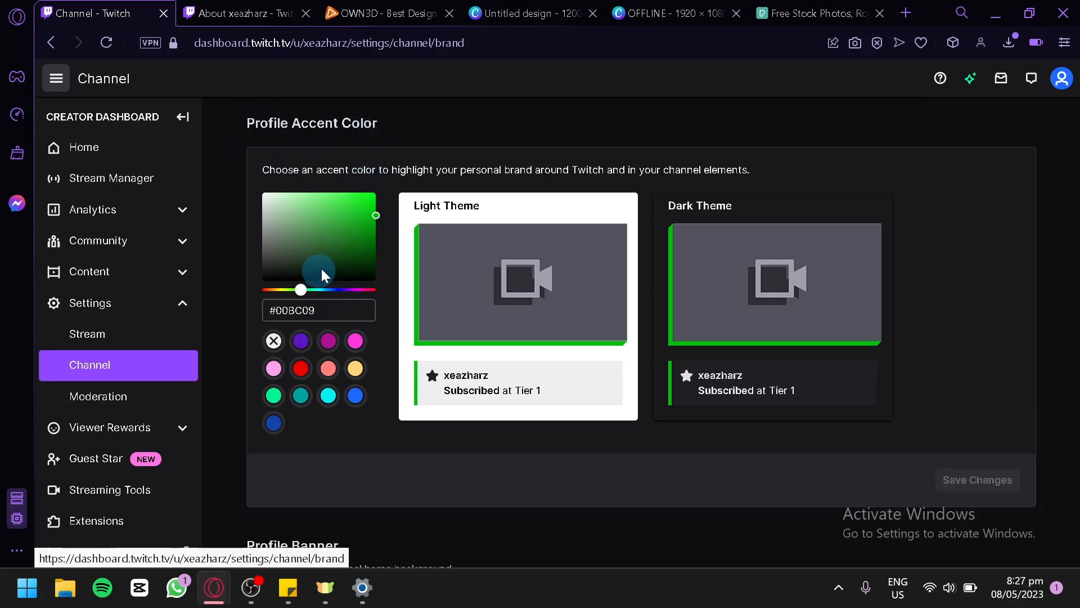
pyautogui.moveTo(356, 211)
pyautogui.mouseDown()
pyautogui.moveTo(322, 271)
pyautogui.moveTo(271, 275)
pyautogui.moveTo(348, 218)
pyautogui.mouseUp()
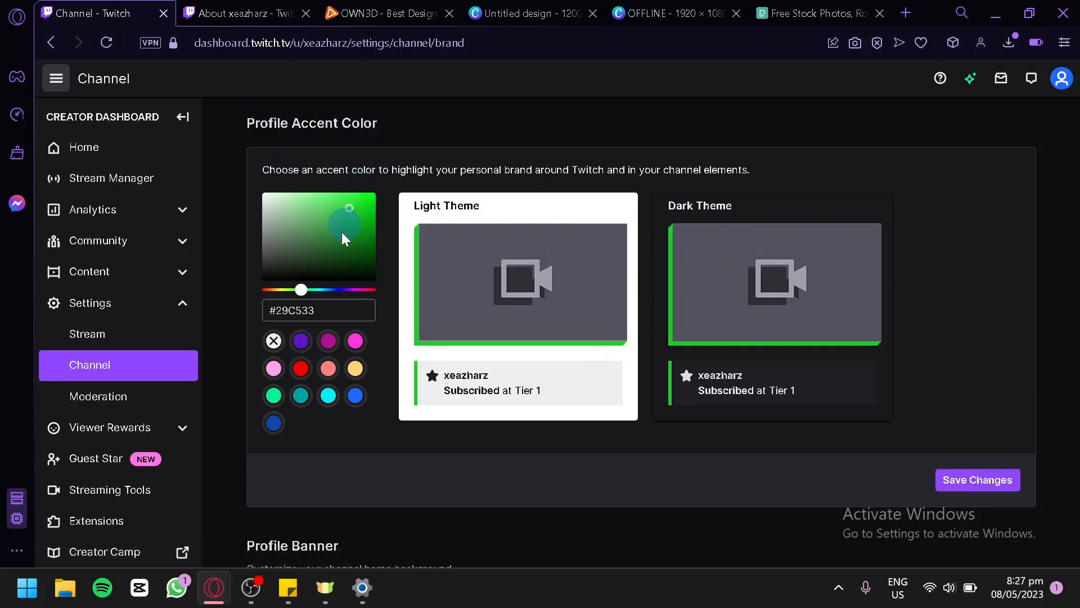
pyautogui.moveTo(301, 289); pyautogui.dragTo(375, 245)
pyautogui.click(353, 273)
pyautogui.moveTo(329, 290); pyautogui.dragTo(321, 310)
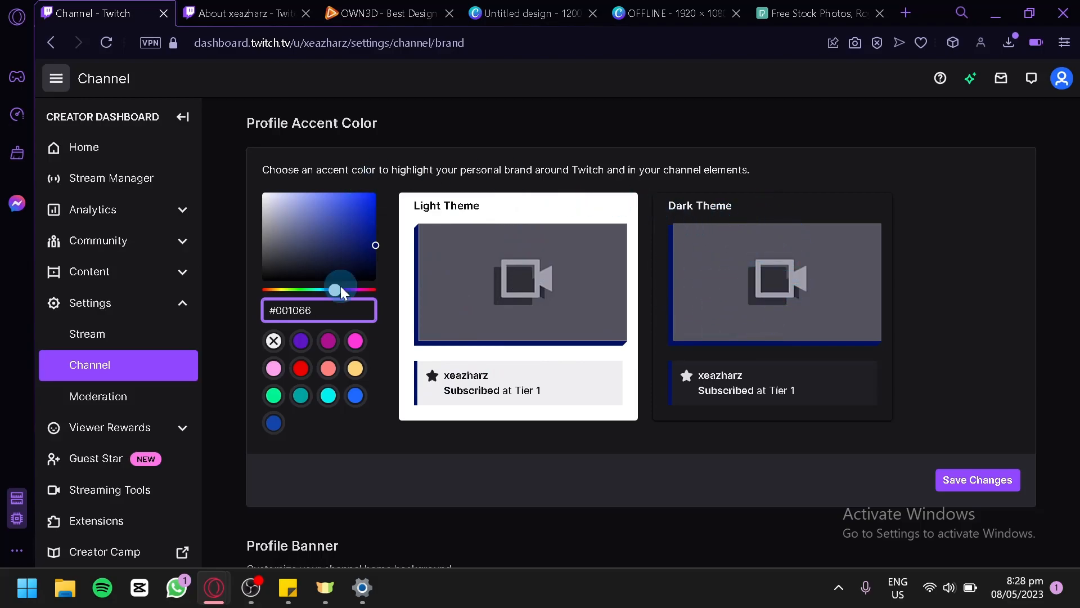
pyautogui.click(982, 491)
# Step: Check the accent color in the generated profile banner and on the reloaded channel page, and return to the Brand settings
pyautogui.scroll(-4, 757, 362)
pyautogui.scroll(-2, 757, 362)
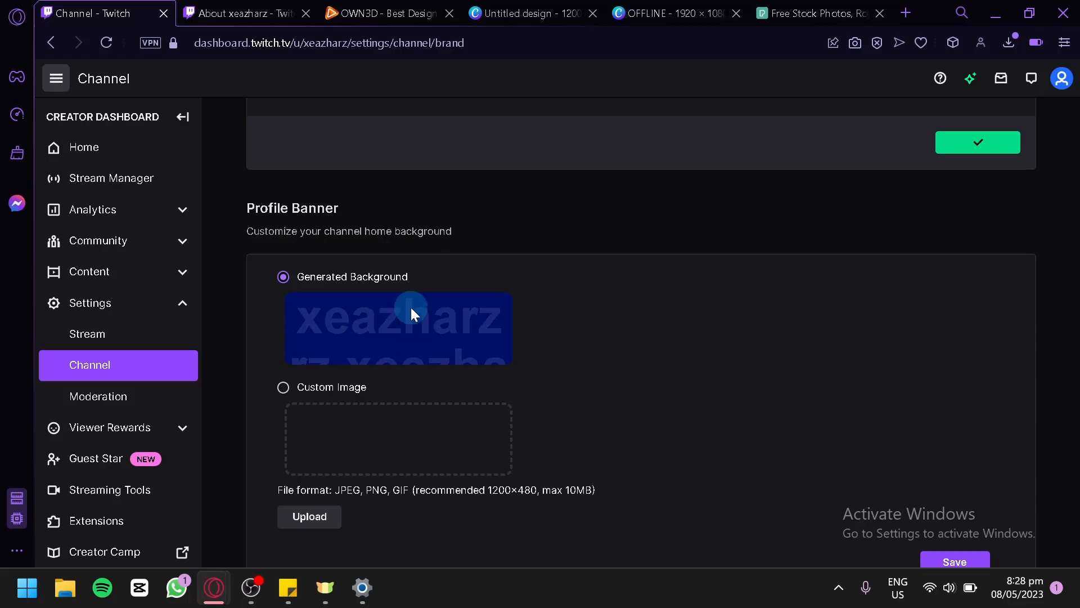
pyautogui.click(271, 11)
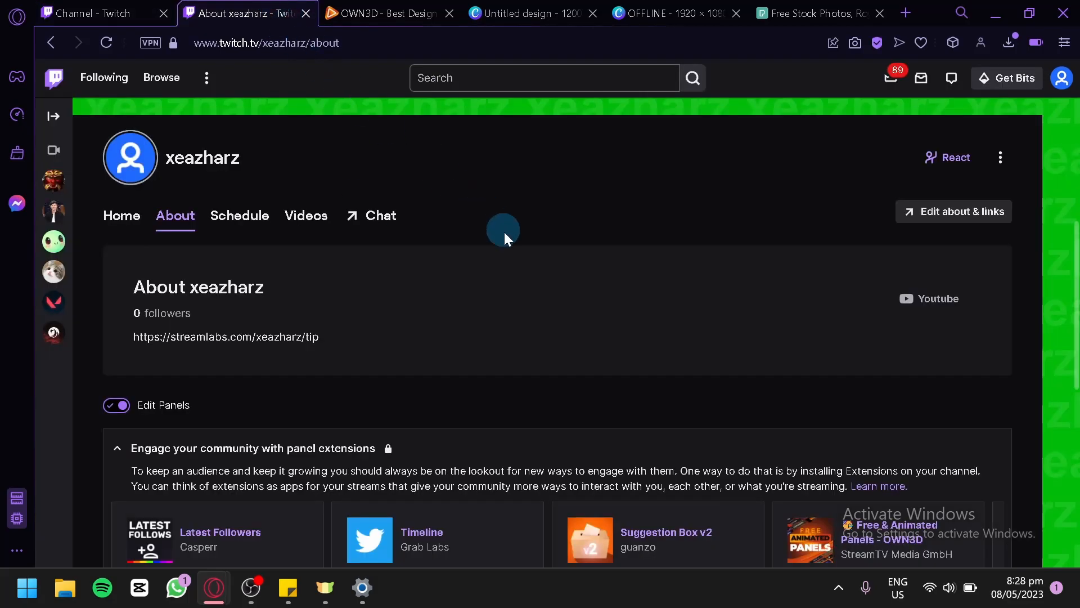
pyautogui.scroll(5, 495, 225)
pyautogui.click(110, 39)
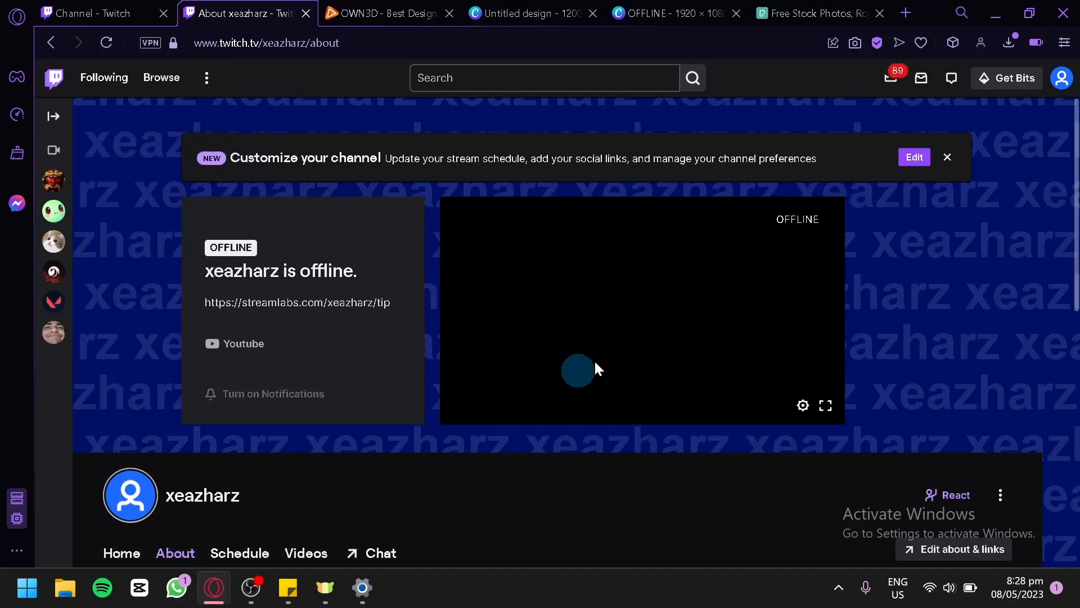
pyautogui.click(119, 7)
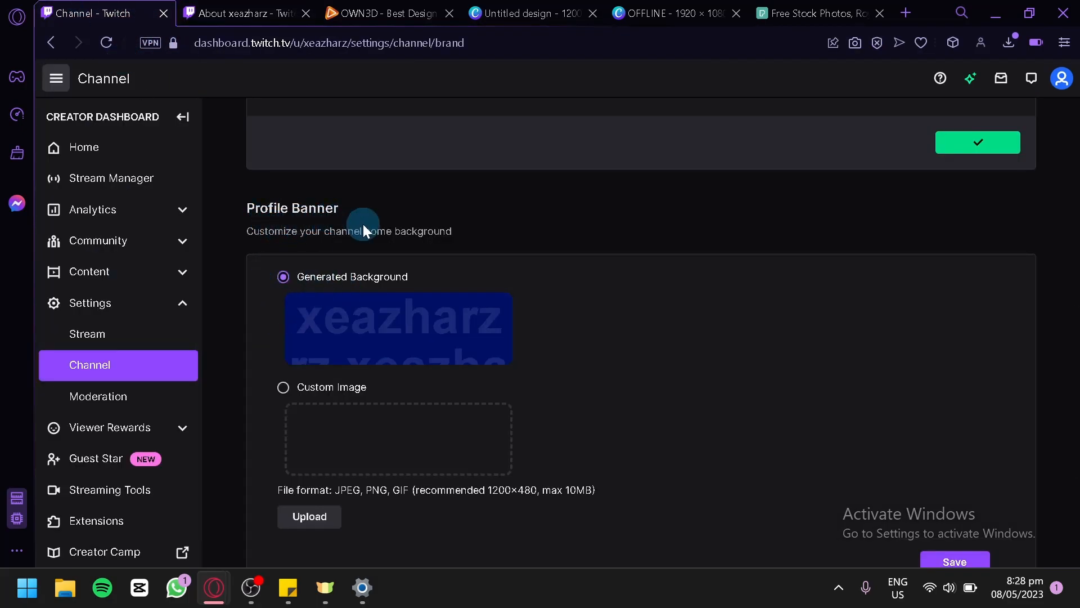
# Step: Examine the Profile Banner options in the channel's Brand settings and look over the bestselling stream designs on OWN3D
pyautogui.scroll(-2, 364, 228)
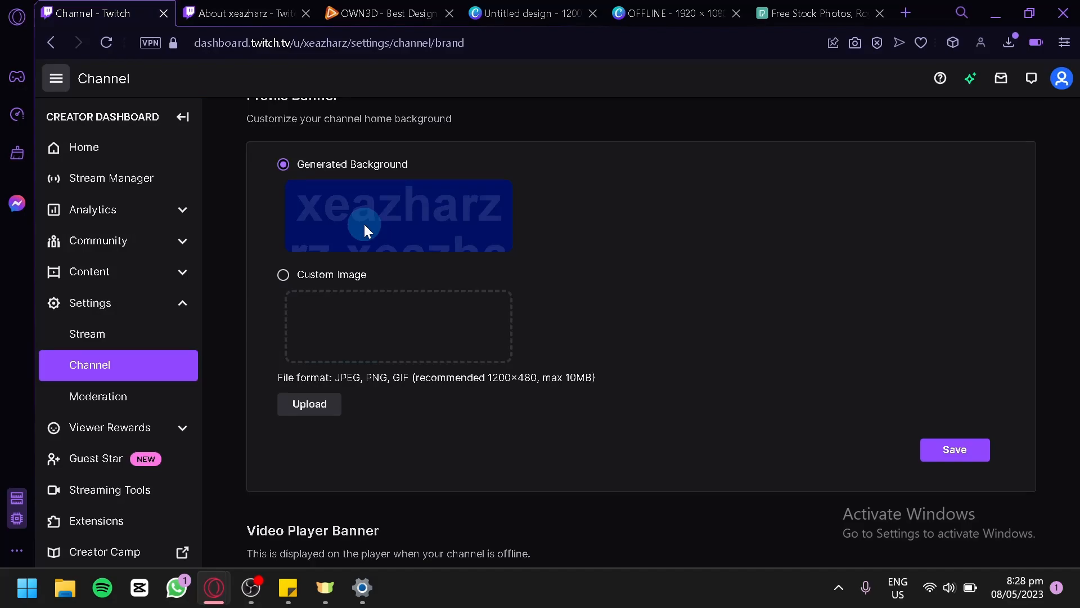
pyautogui.click(389, 13)
pyautogui.moveTo(449, 248)
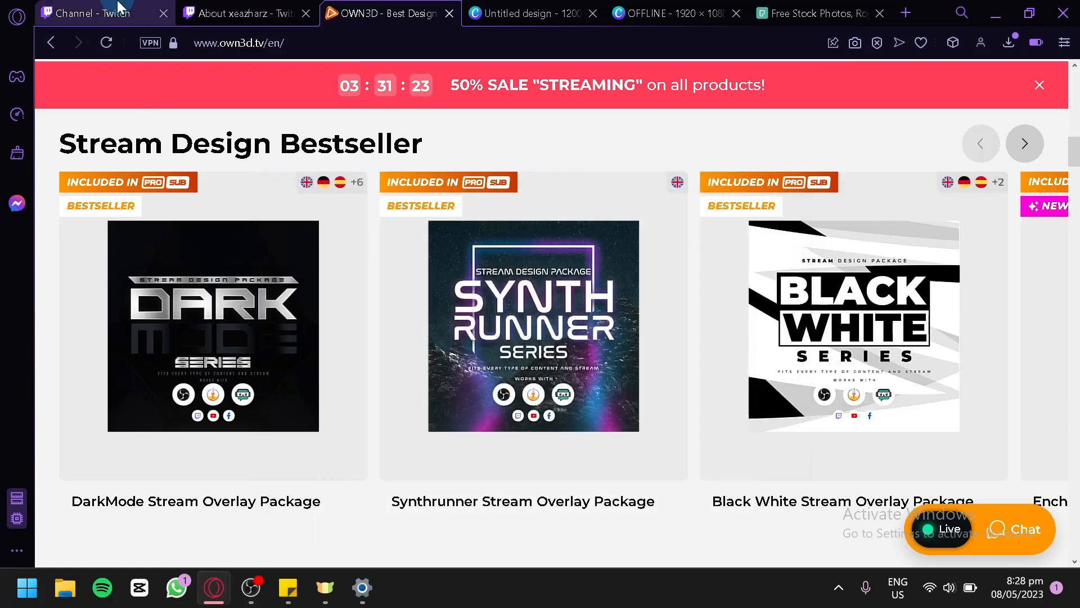
pyautogui.click(101, 13)
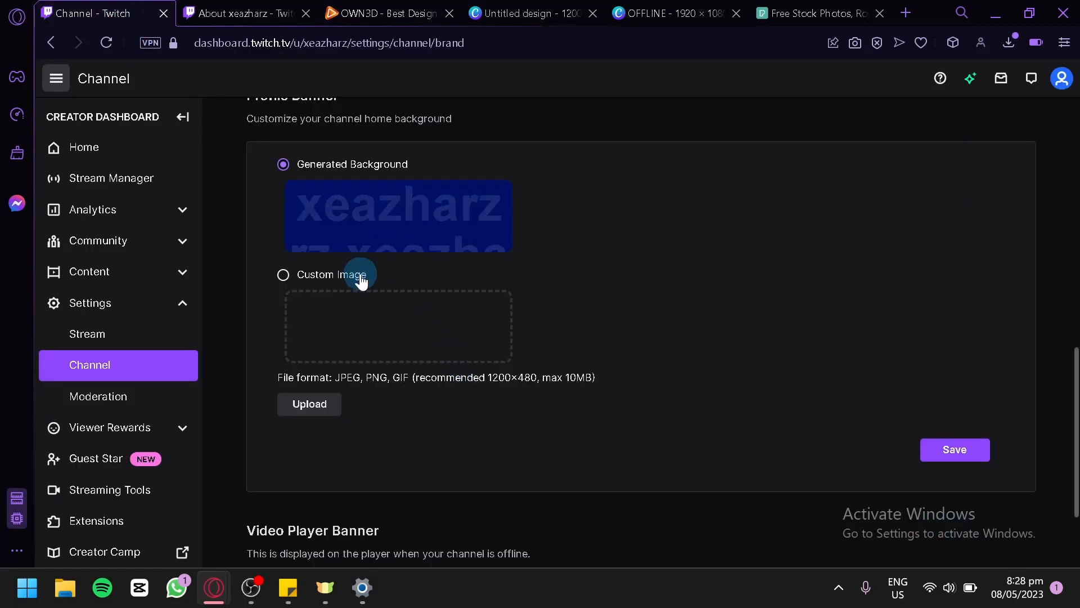
pyautogui.scroll(2, 377, 292)
pyautogui.scroll(-2, 309, 229)
pyautogui.click(389, 13)
pyautogui.click(101, 13)
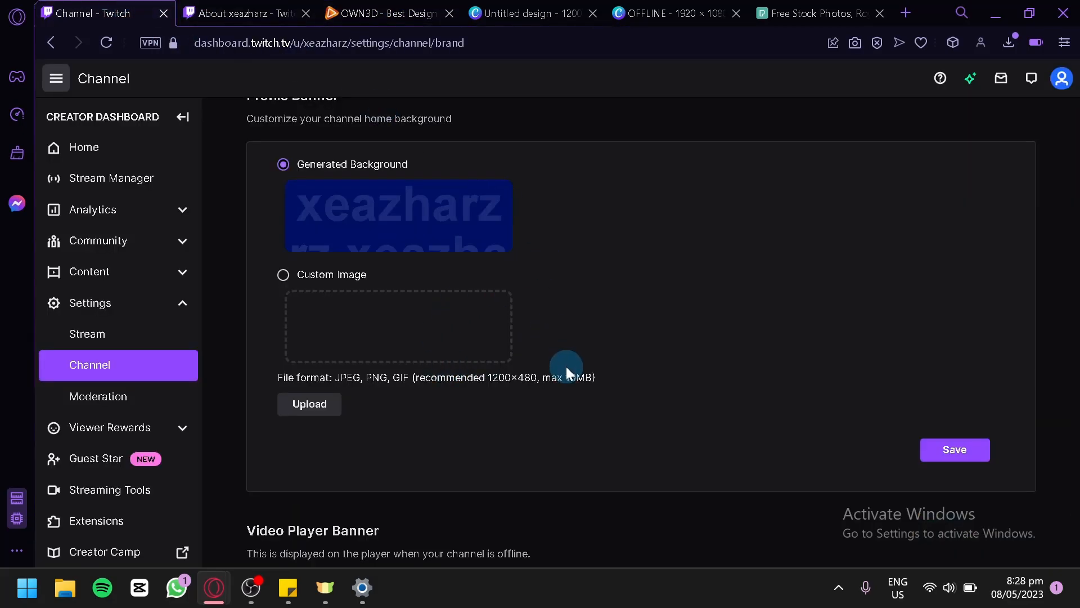
# Step: Choose Custom Image for the profile banner and switch to the blank 1200 × 480 px design in Canva
pyautogui.click(289, 280)
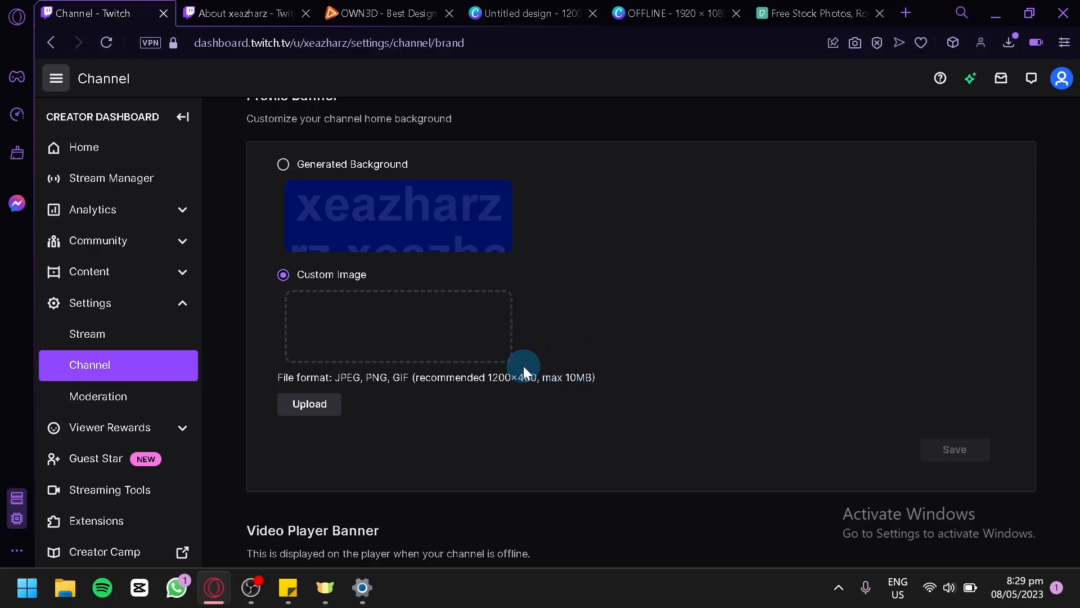
pyautogui.click(551, 7)
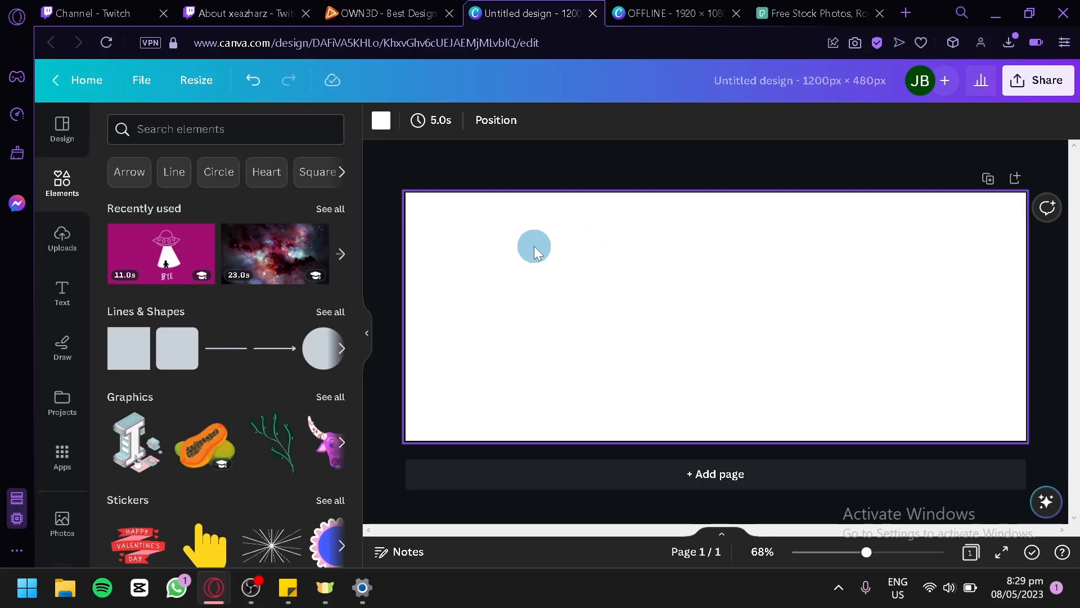
pyautogui.hotkey('ctrl', 'Tab')
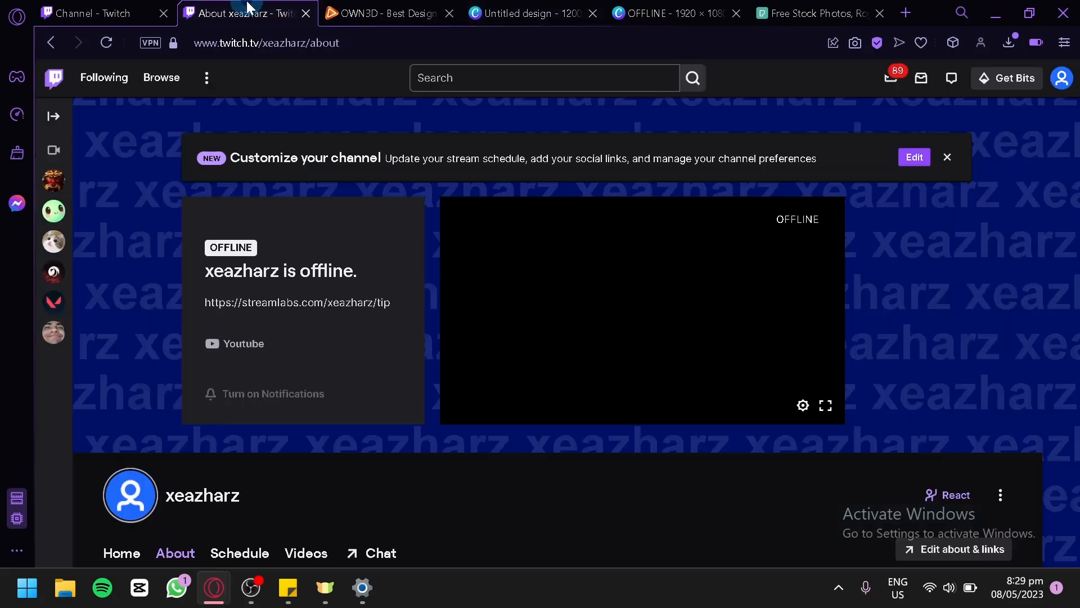
pyautogui.click(93, 13)
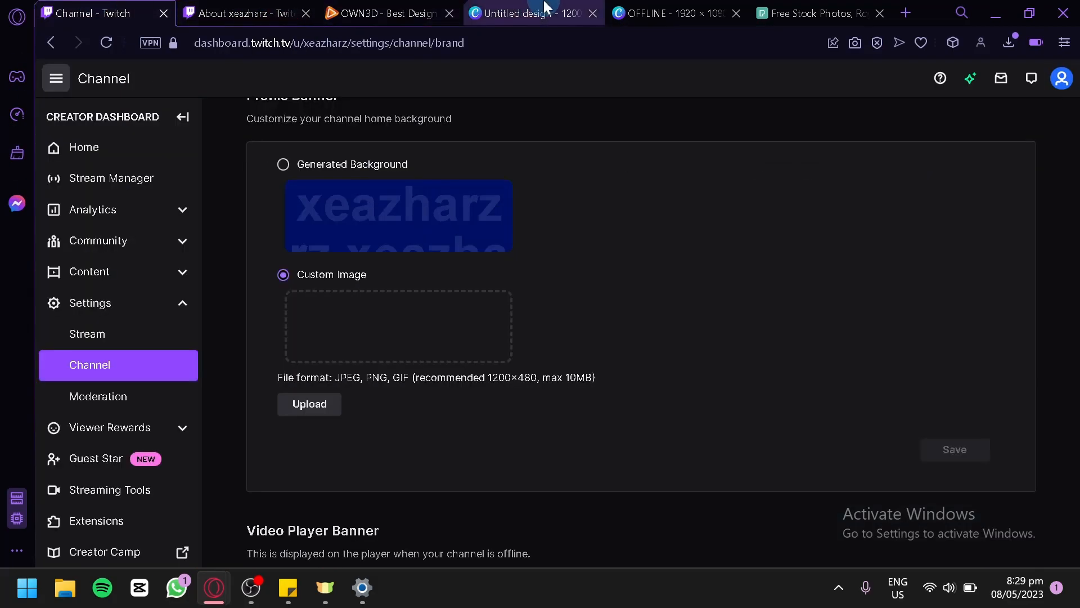
pyautogui.click(532, 13)
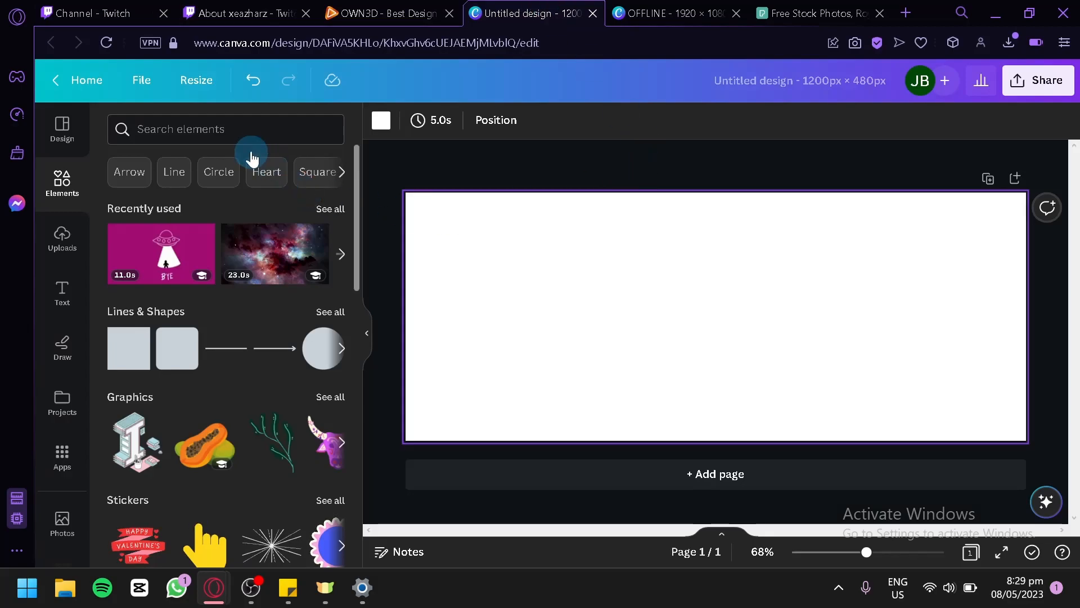
# Step: Search the Canva elements for "background ocean cartoon"
pyautogui.click(239, 134)
pyautogui.write('ba')
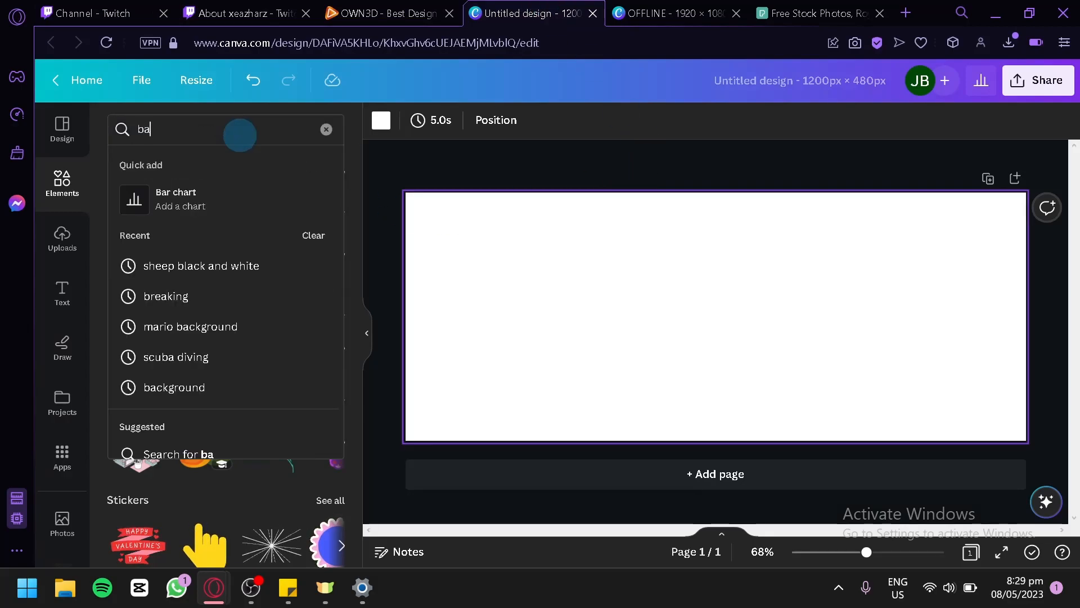
pyautogui.write('ckground ocean ')
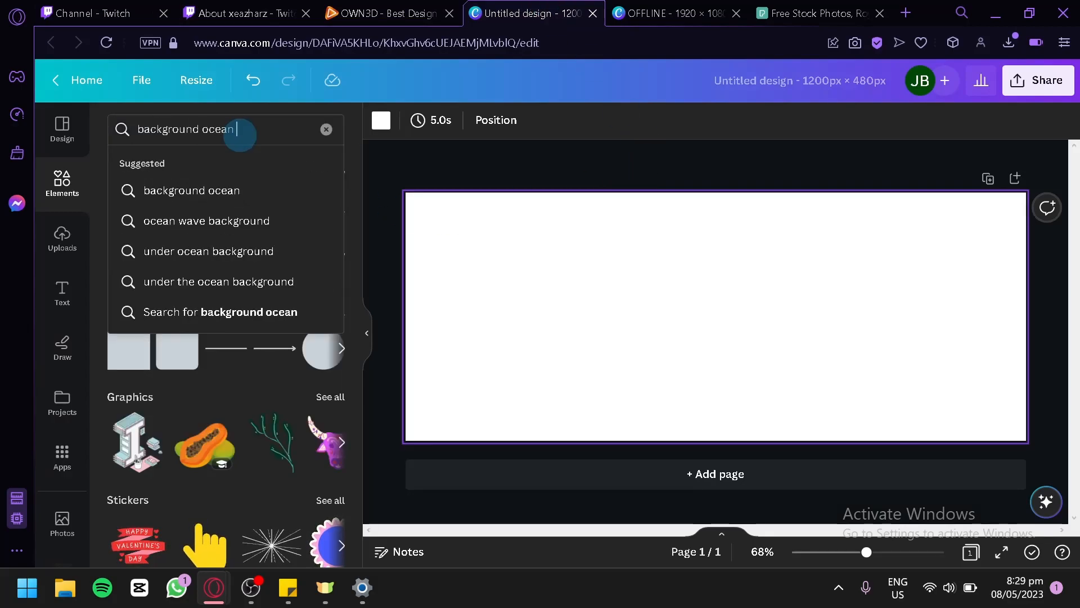
pyautogui.write('cartt')
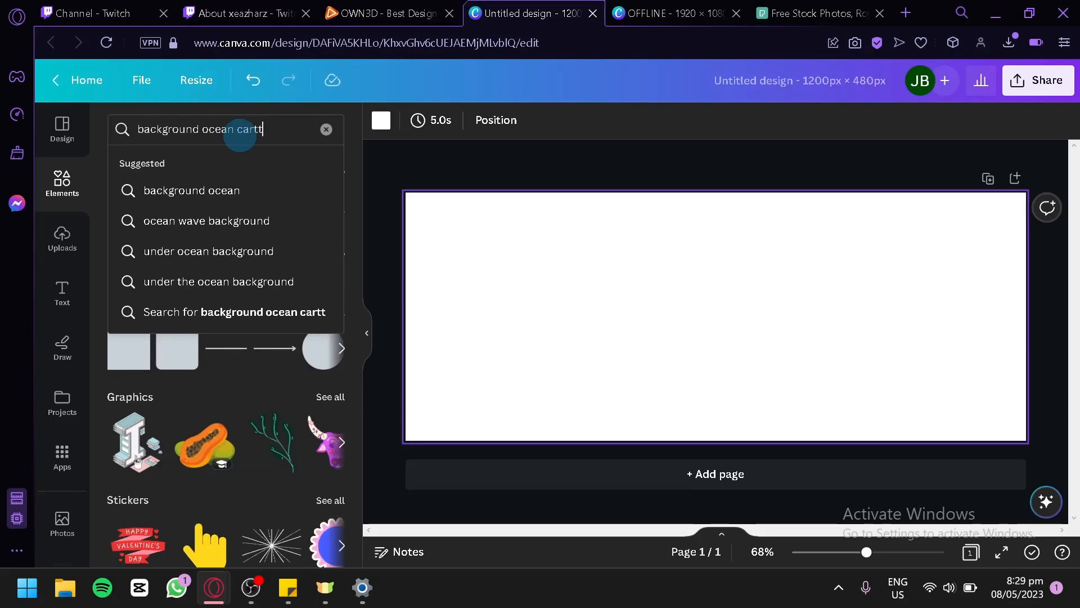
pyautogui.write('on')
pyautogui.press('Return')
# Step: Search the Canva elements for "background ocean digital art" and show all photo results
pyautogui.click(256, 133)
pyautogui.moveTo(256, 134); pyautogui.dragTo(285, 130)
pyautogui.write('dig')
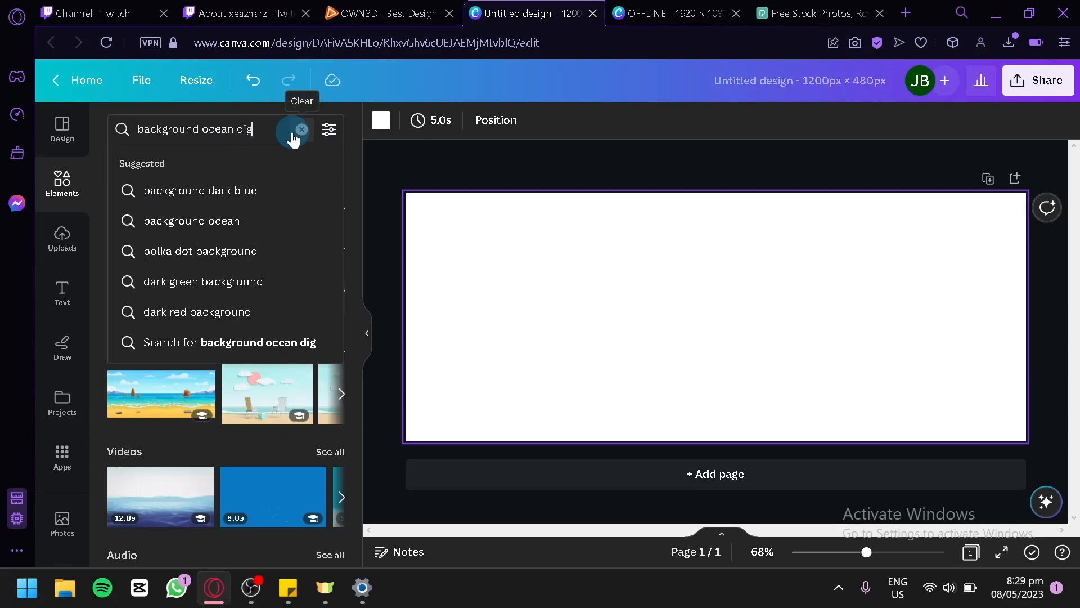
pyautogui.write('ital art')
pyautogui.press('Return')
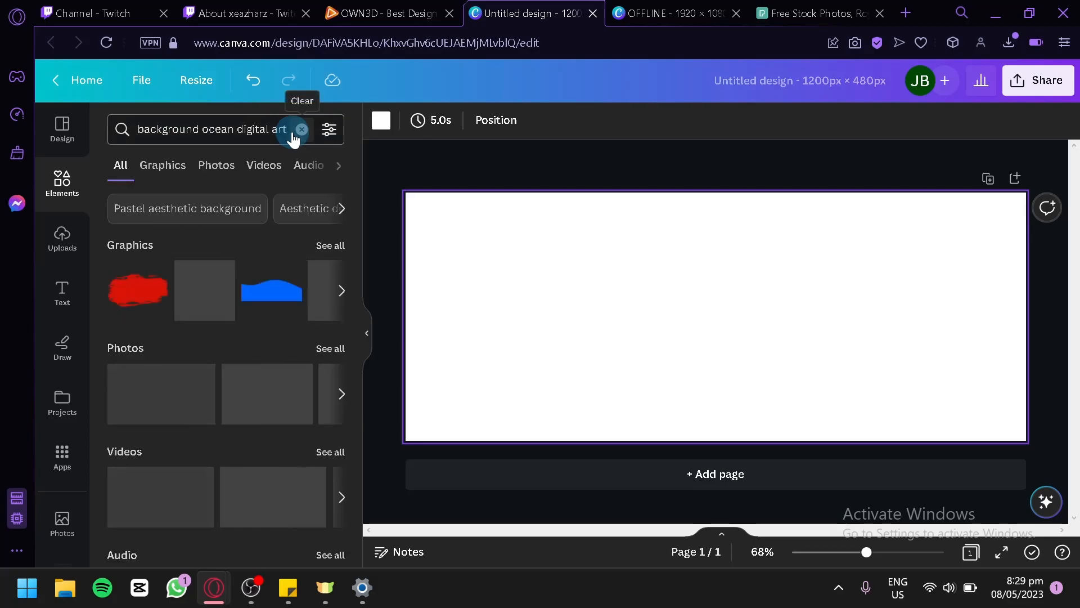
pyautogui.click(336, 351)
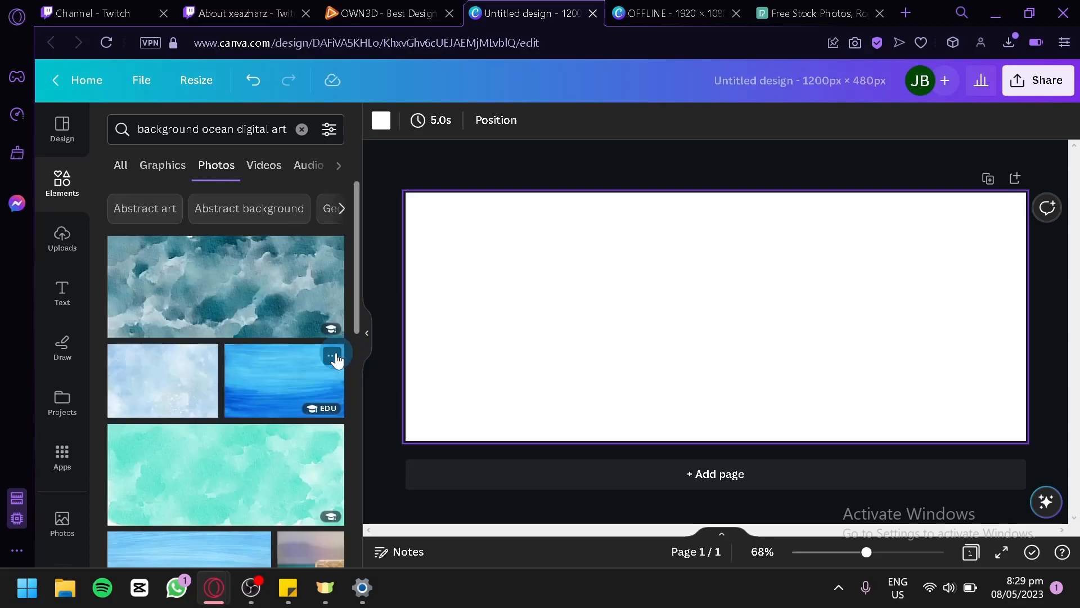
# Step: Set the underwater coral-arch photo with orange fish as the page background
pyautogui.scroll(-4, 336, 360)
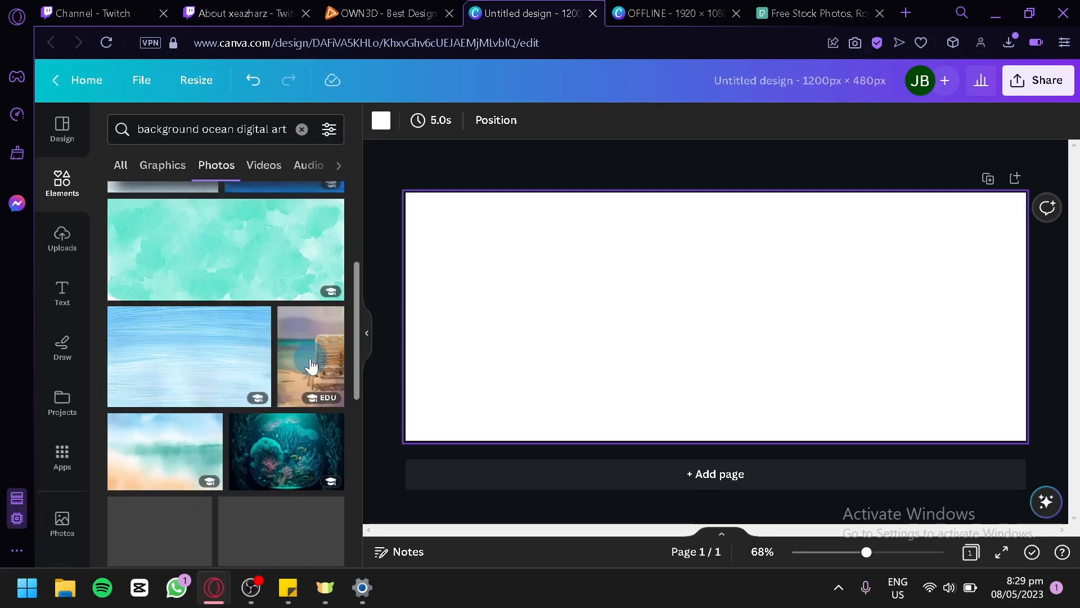
pyautogui.scroll(-2, 299, 363)
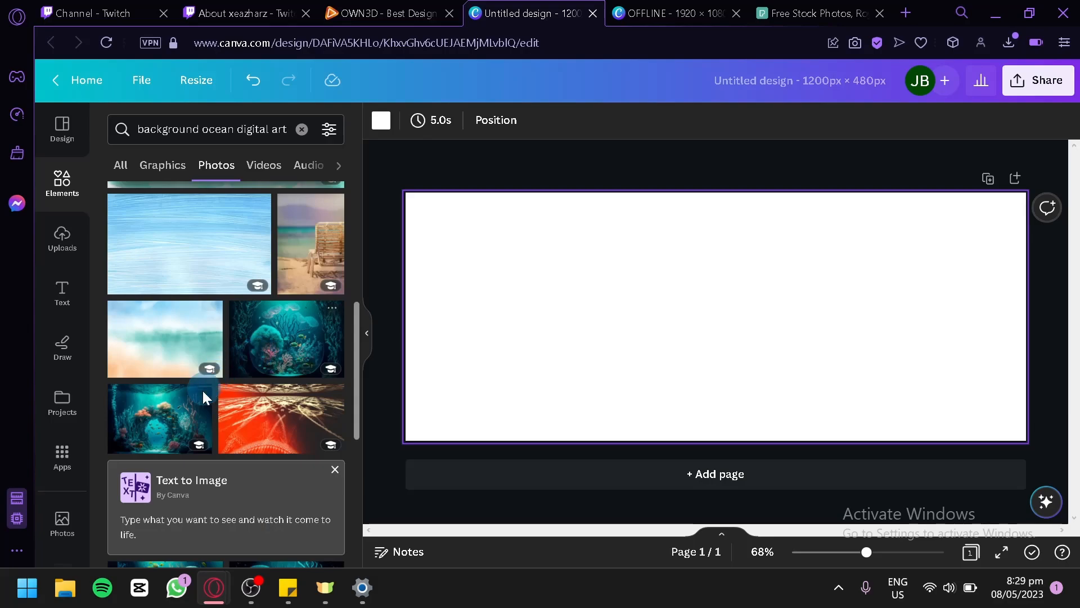
pyautogui.moveTo(160, 420); pyautogui.dragTo(437, 332)
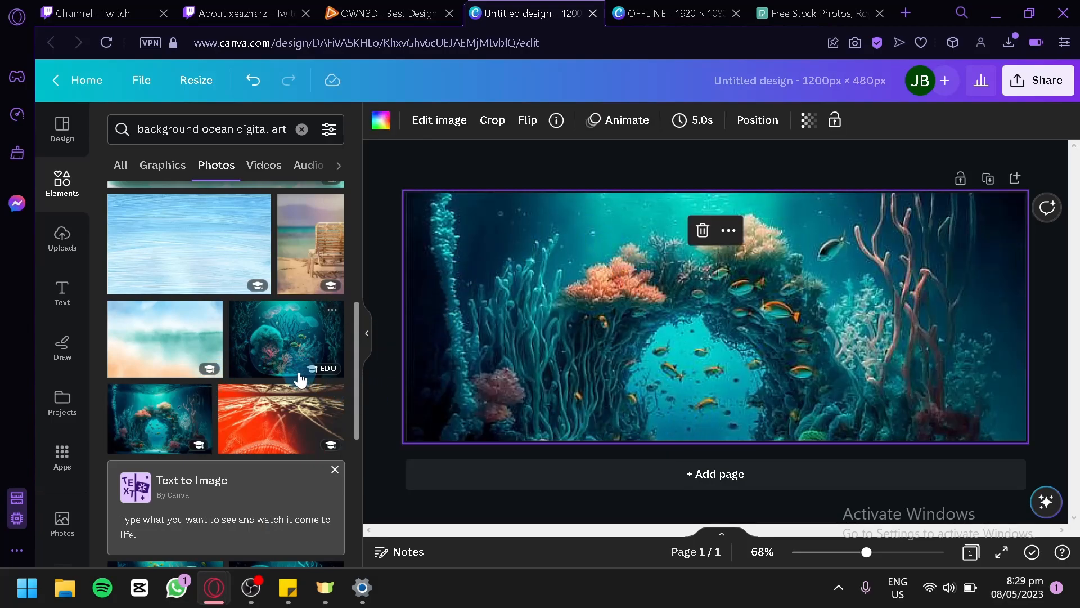
# Step: Replace the page background with the dark photo of a rounded coral reef with a striped orange fish
pyautogui.scroll(-2, 315, 382)
pyautogui.scroll(-6, 260, 345)
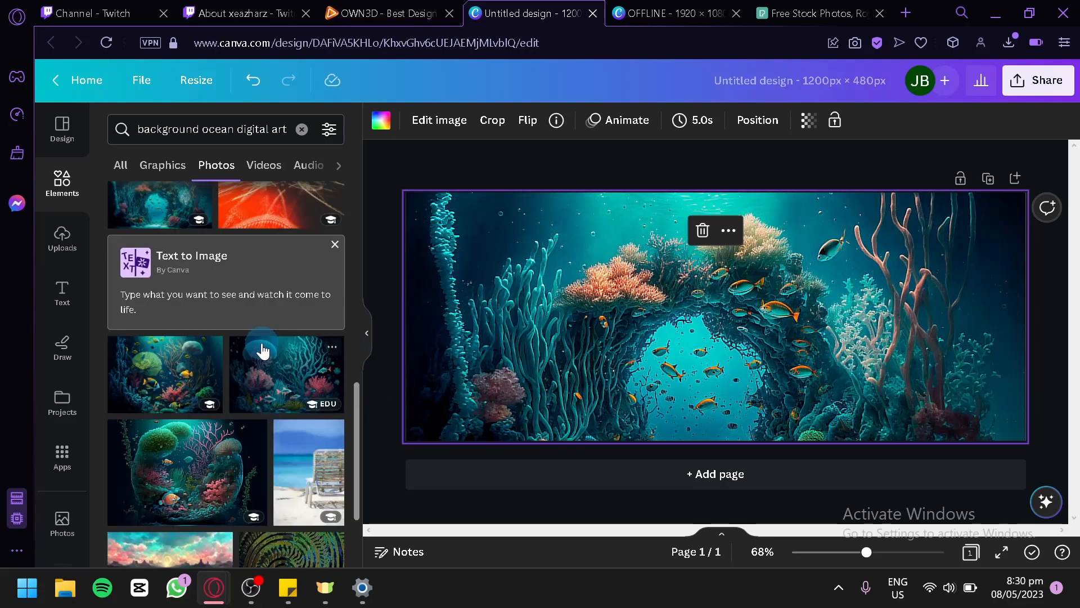
pyautogui.moveTo(180, 273); pyautogui.dragTo(461, 329)
pyautogui.rightClick(545, 344)
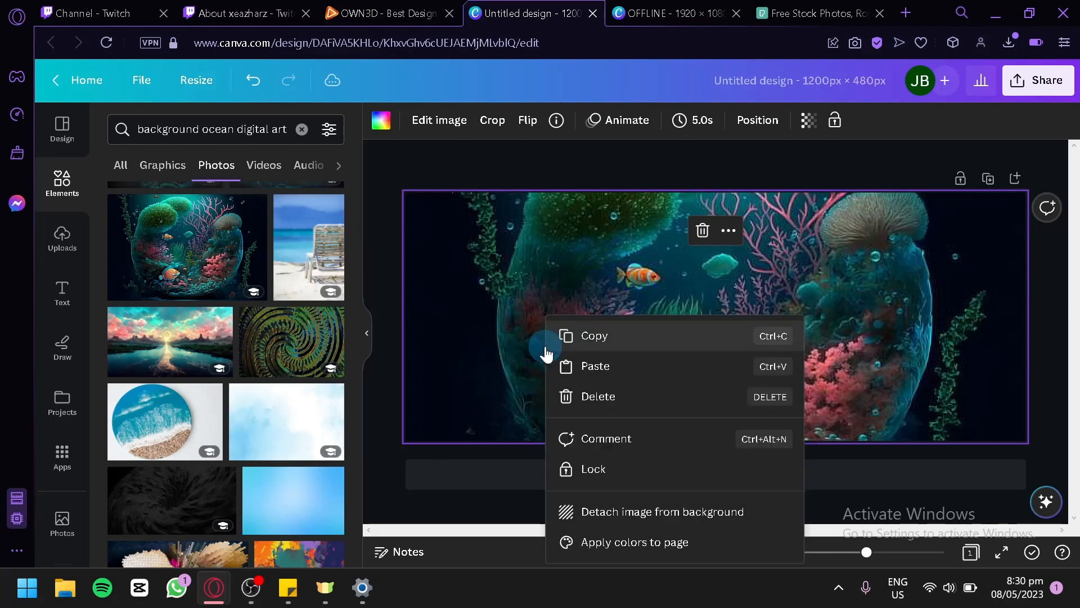
pyautogui.click(515, 340)
# Step: Shift the background image upward within its crop so the page shows its lower part, and apply the crop
pyautogui.doubleClick(516, 340)
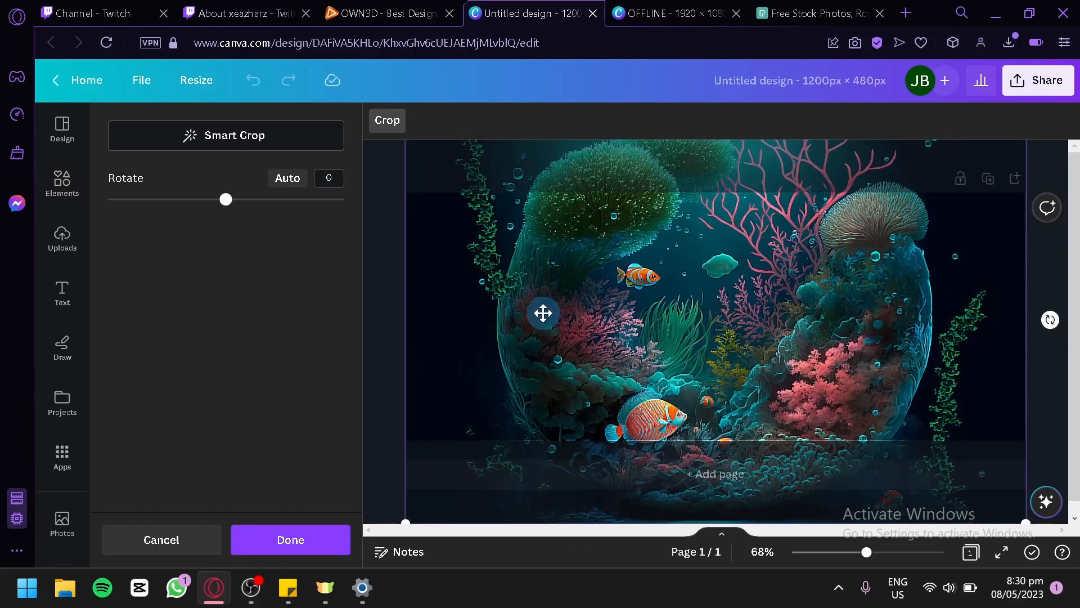
pyautogui.moveTo(564, 321); pyautogui.dragTo(566, 229)
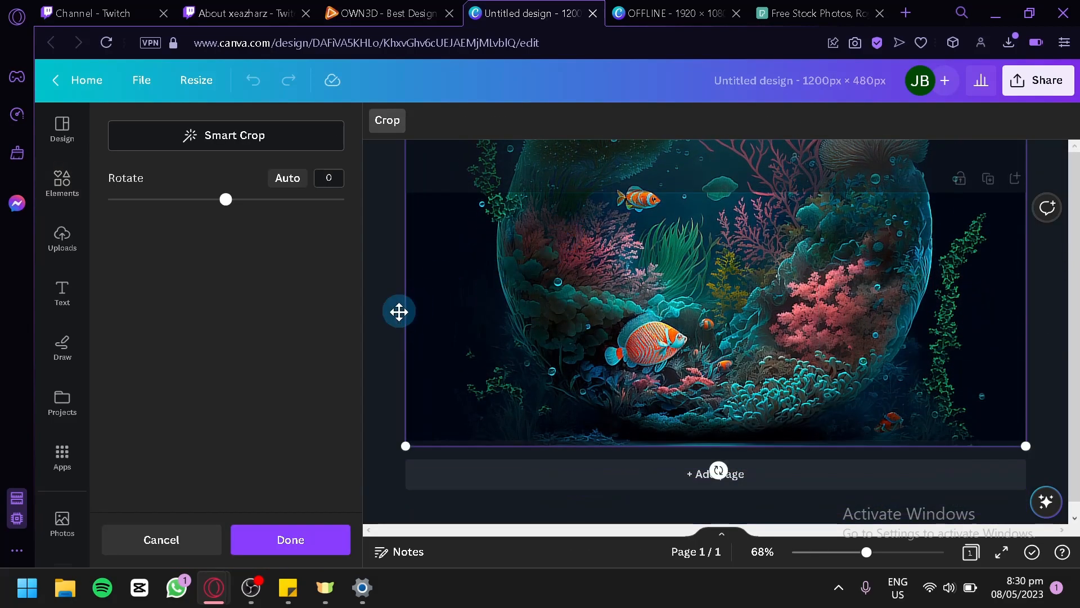
pyautogui.click(385, 311)
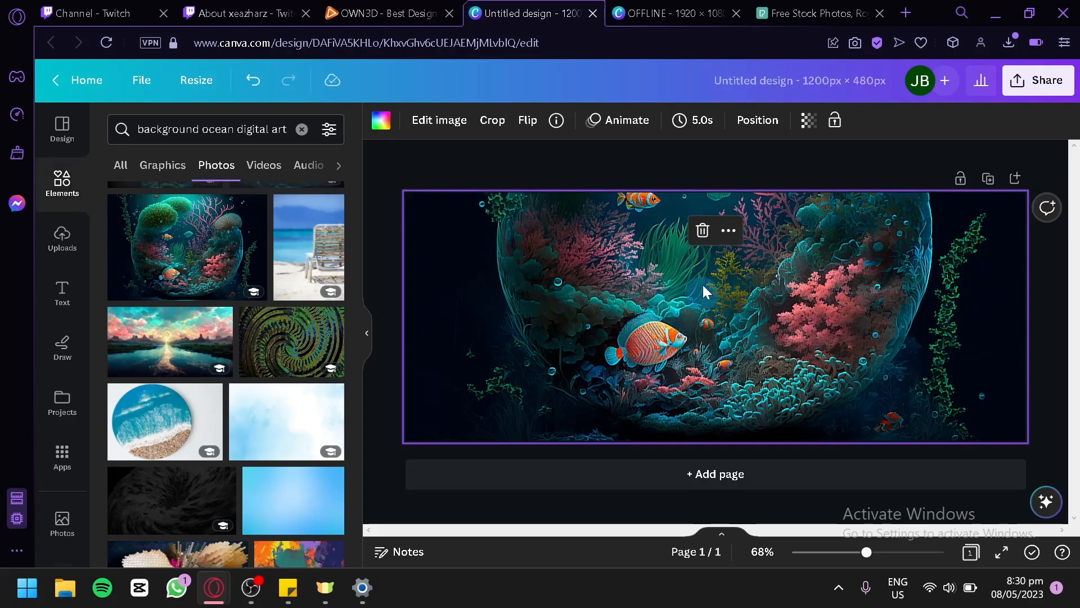
pyautogui.click(628, 178)
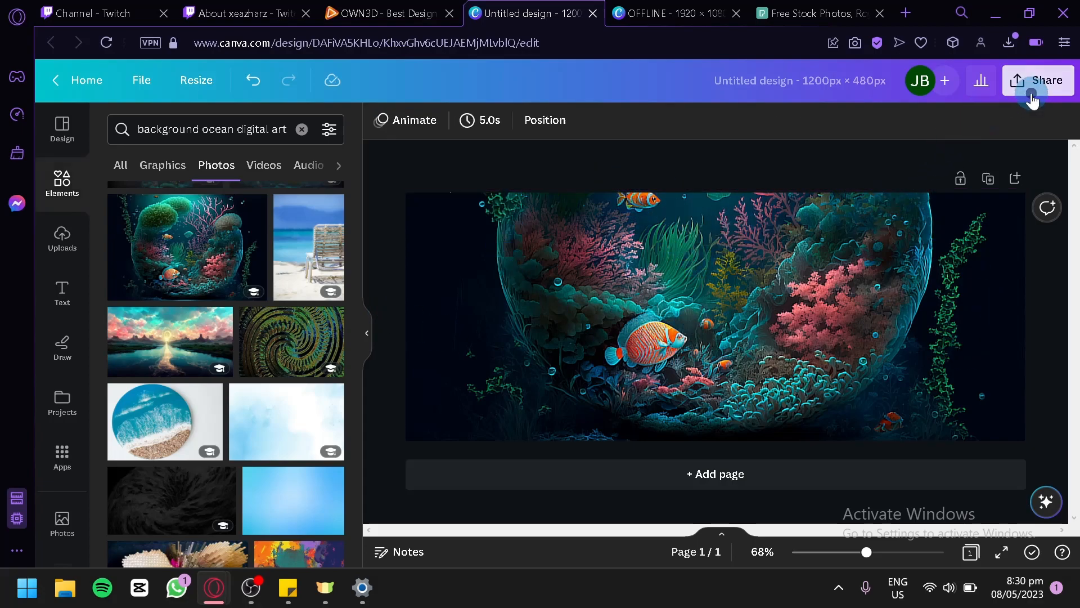
# Step: Download the banner design as a PNG at 1,200 × 480 px
pyautogui.click(1033, 85)
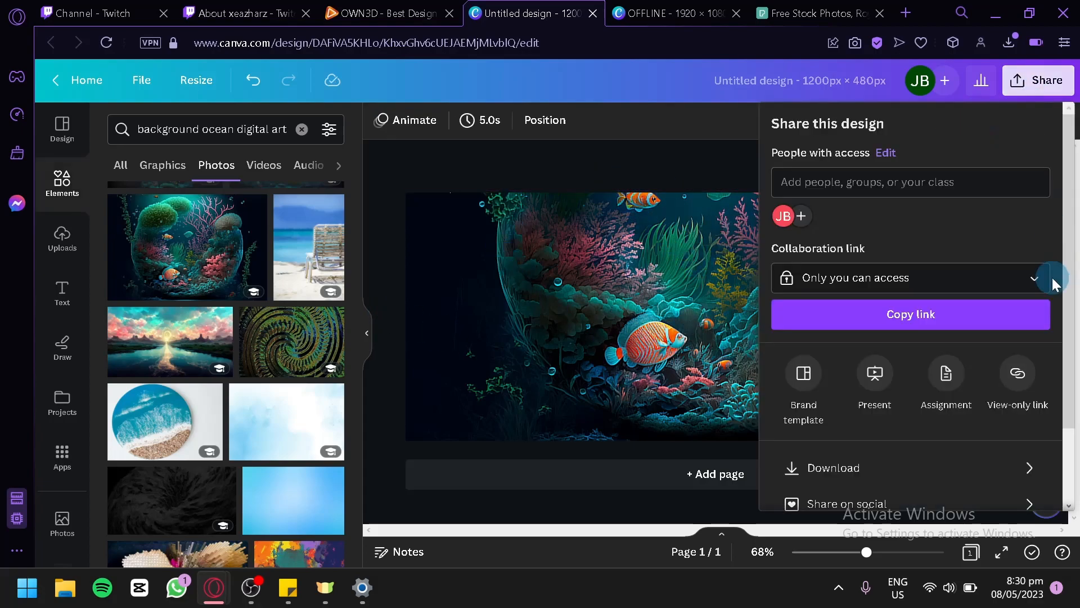
pyautogui.click(904, 466)
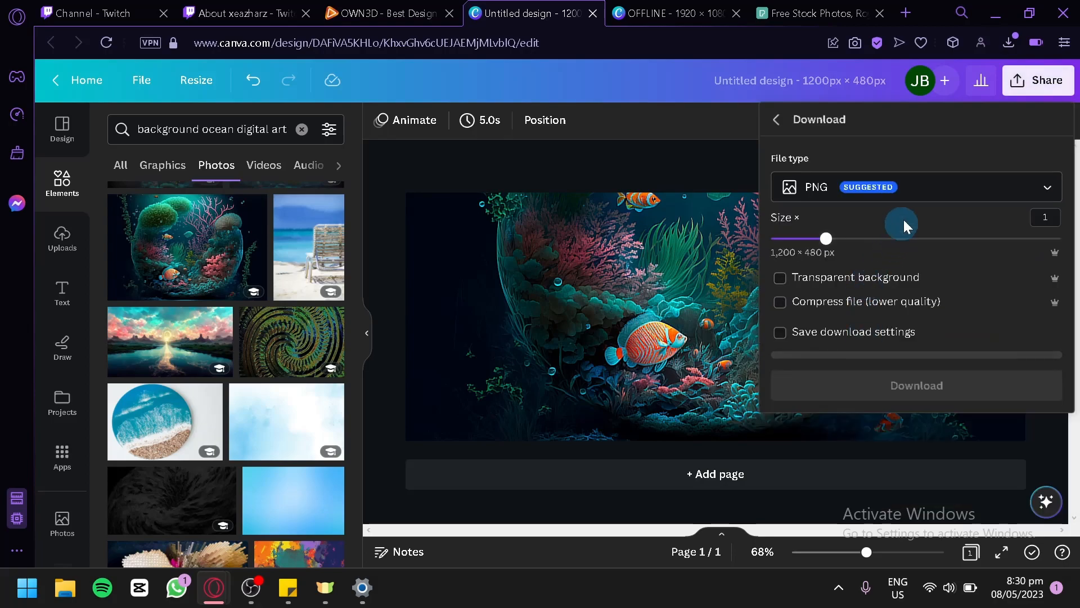
pyautogui.click(922, 187)
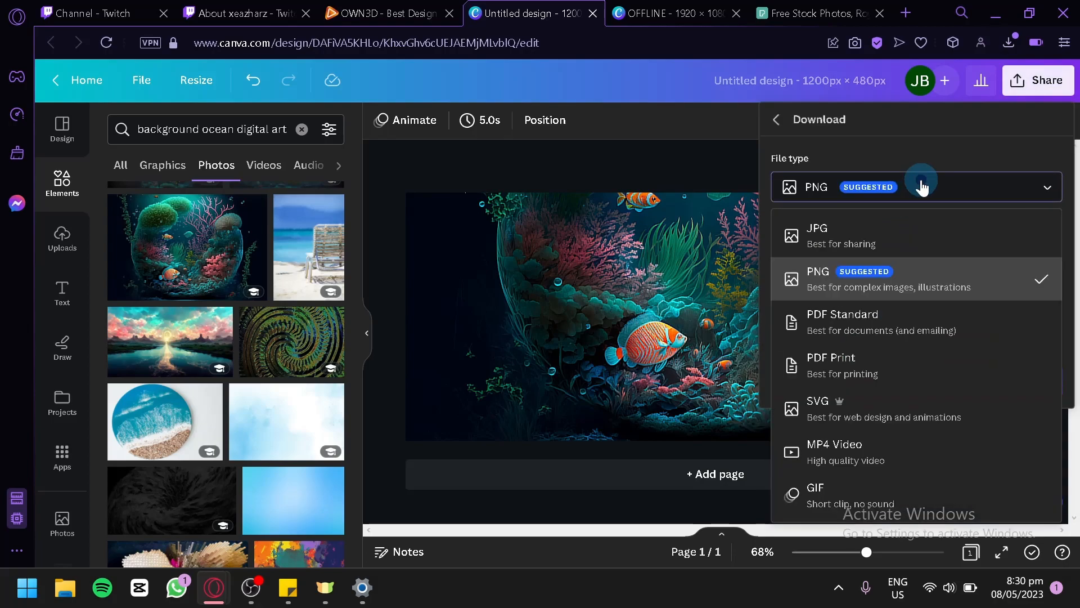
pyautogui.click(923, 279)
pyautogui.click(873, 379)
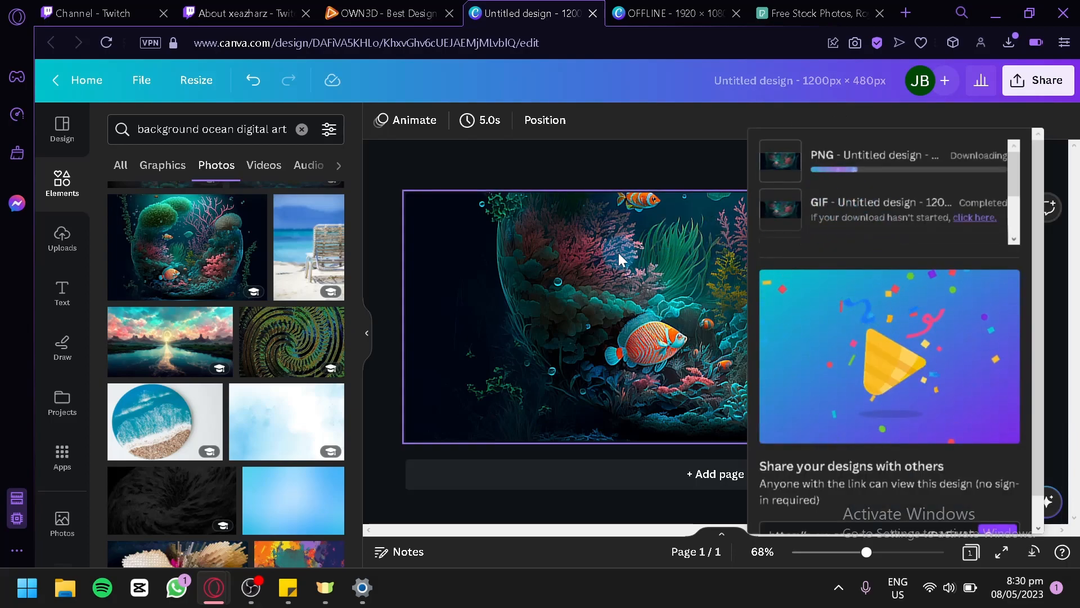
pyautogui.click(525, 171)
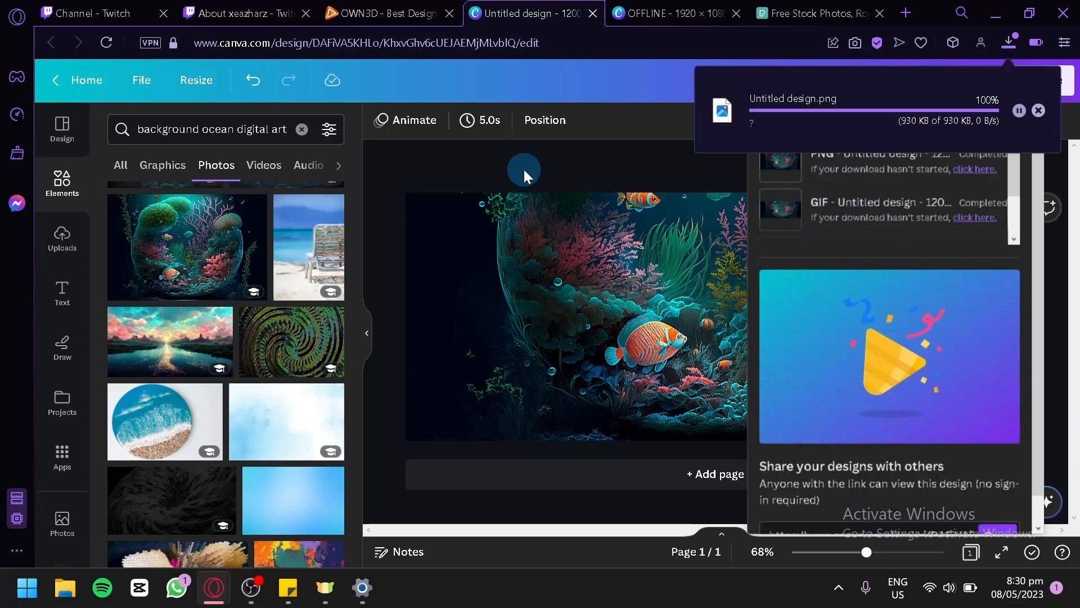
# Step: In the Twitch Brand settings, upload the downloaded coral reef image as the custom profile banner and save it
pyautogui.click(224, 8)
pyautogui.click(522, 248)
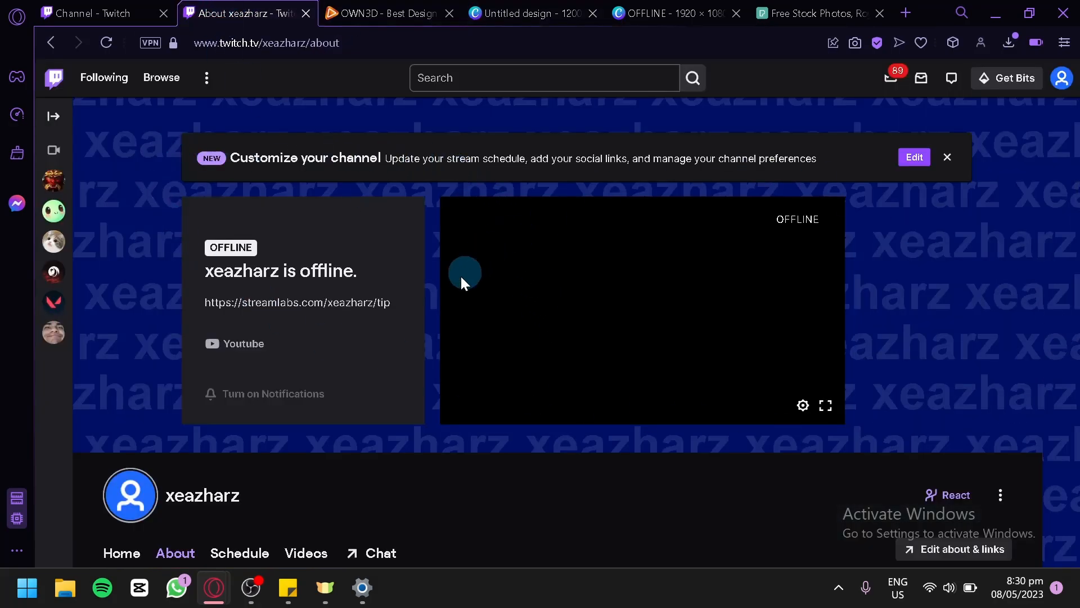
pyautogui.click(50, 7)
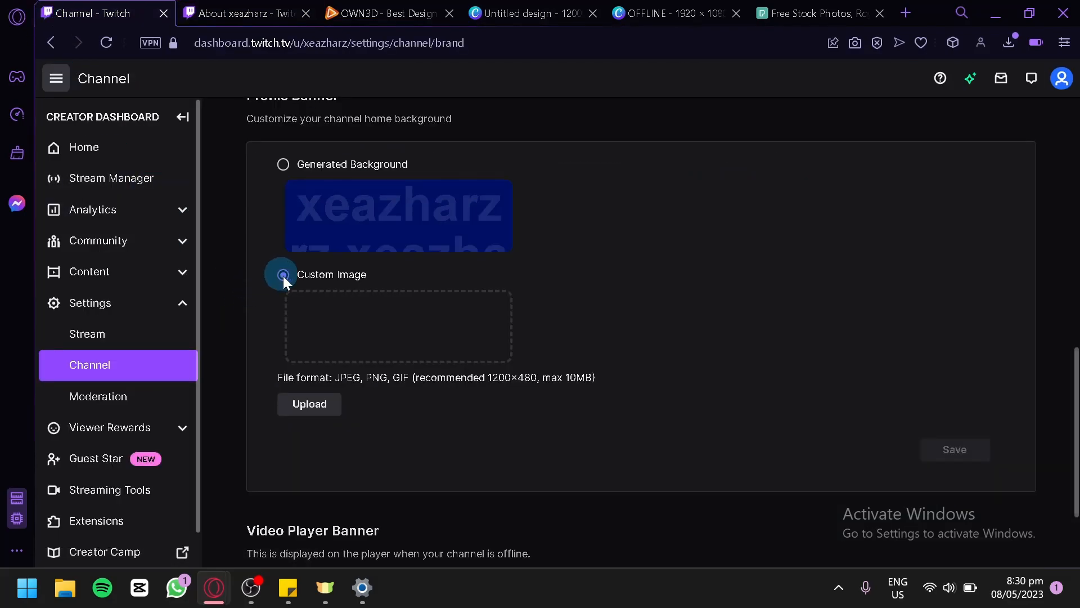
pyautogui.click(318, 394)
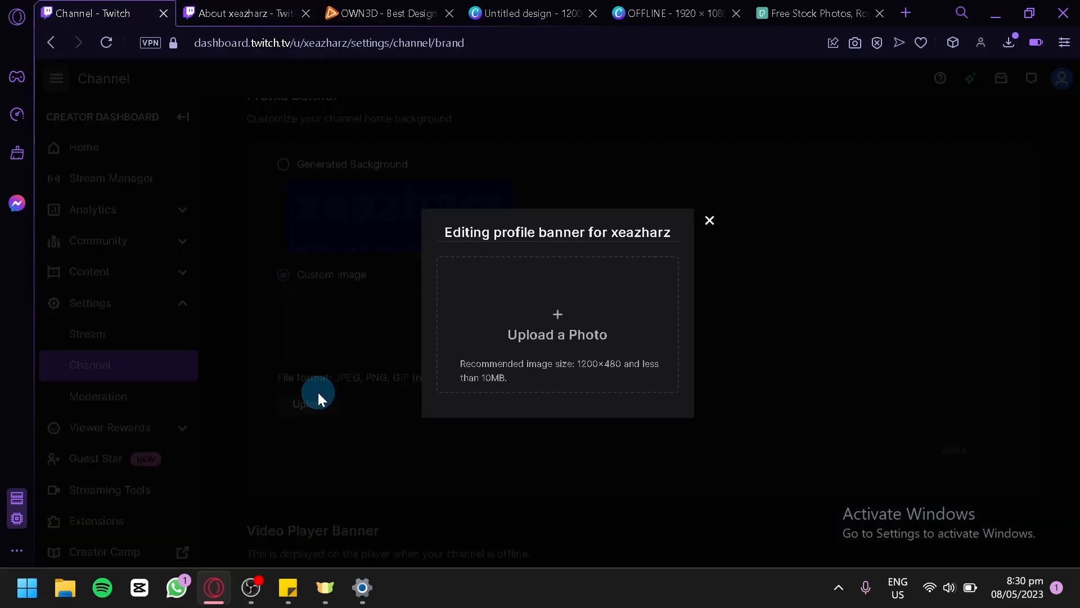
pyautogui.click(522, 296)
pyautogui.click(377, 327)
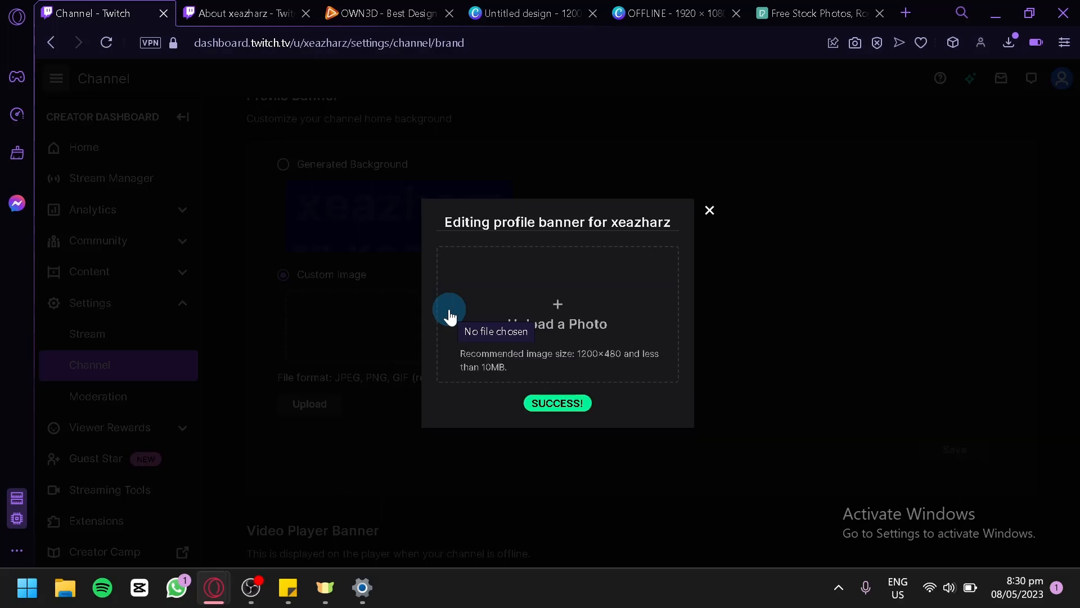
pyautogui.click(709, 293)
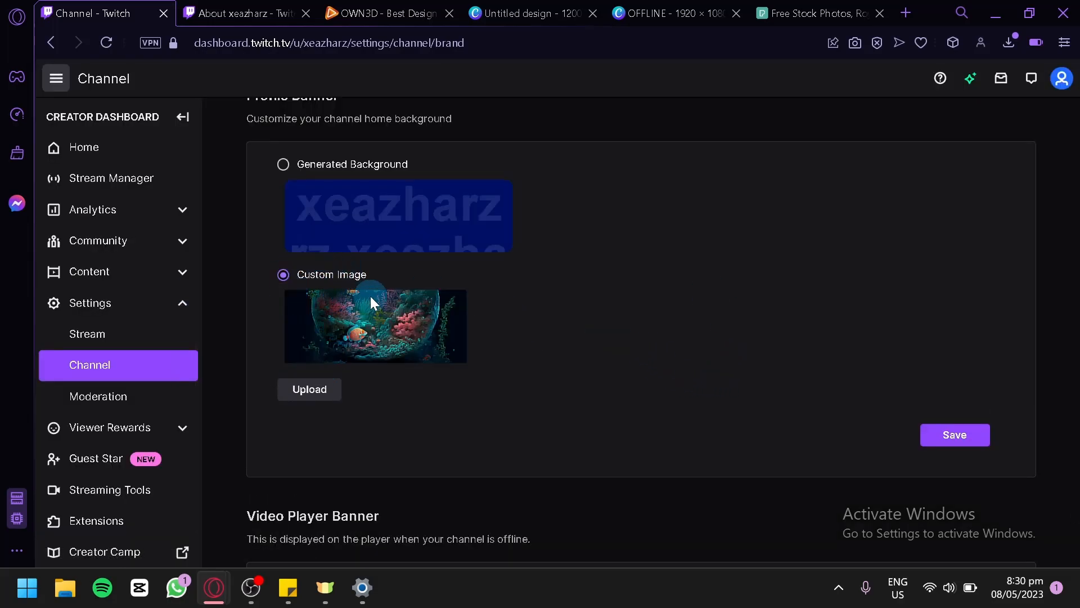
pyautogui.click(943, 439)
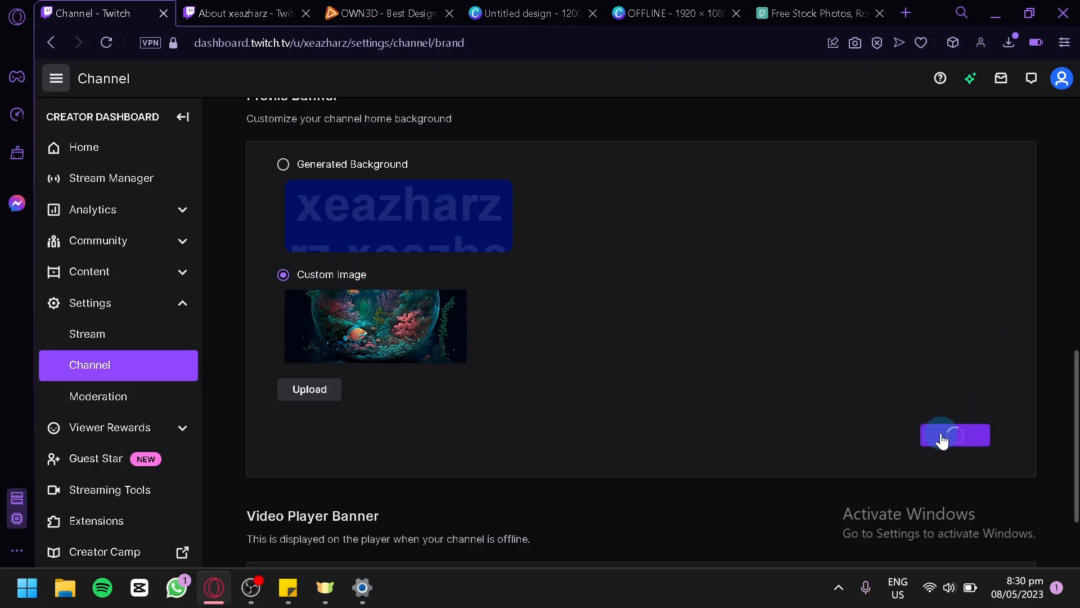
# Step: Review the Video Player Banner setting and compare it with the offline player on the channel's About page
pyautogui.scroll(-2, 738, 354)
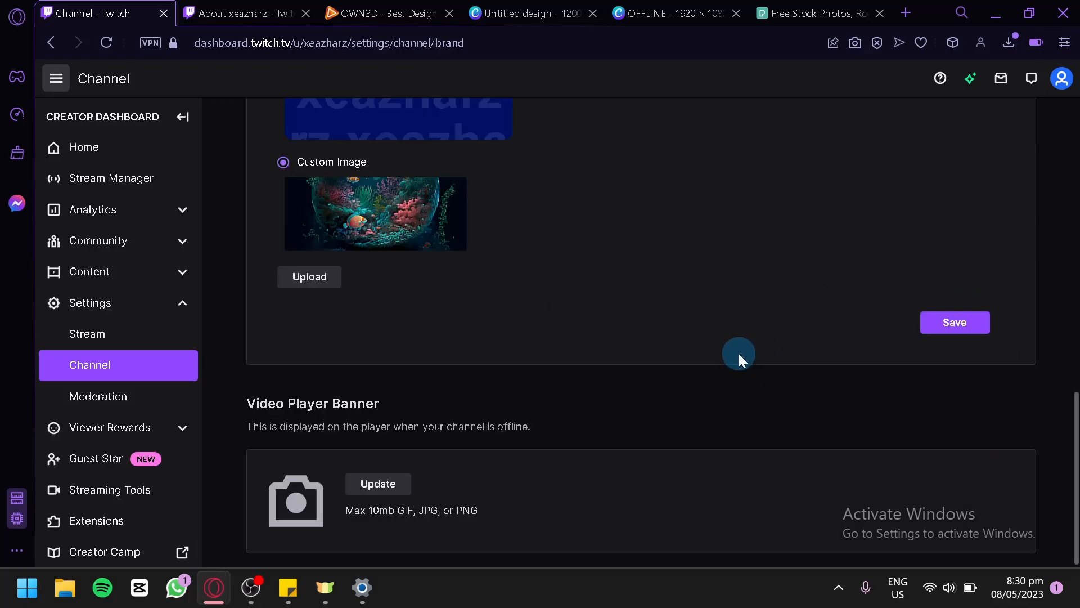
pyautogui.scroll(-1, 739, 353)
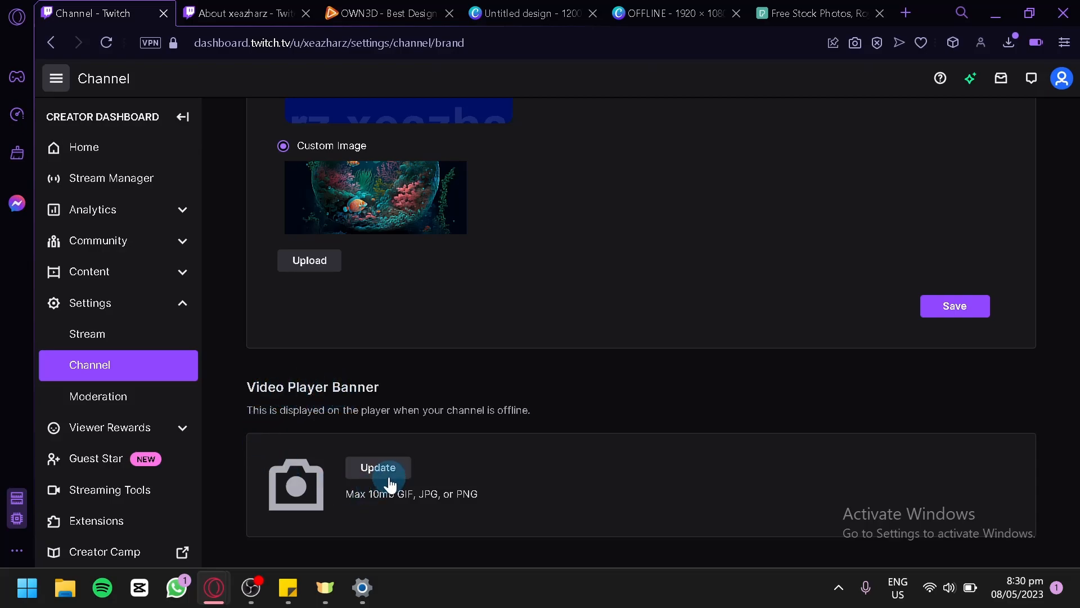
pyautogui.click(242, 13)
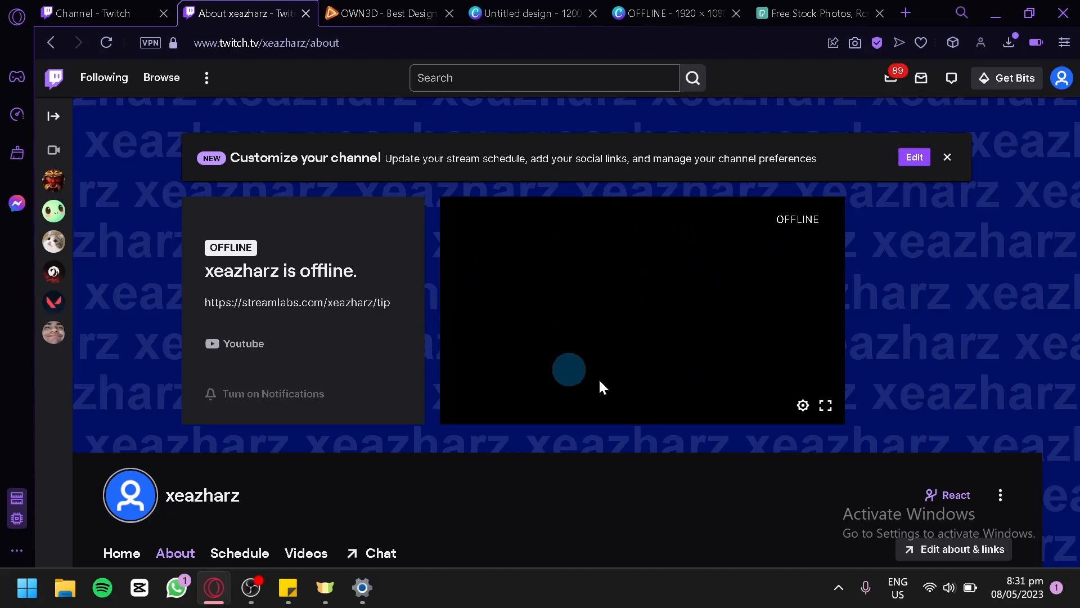
pyautogui.click(72, 7)
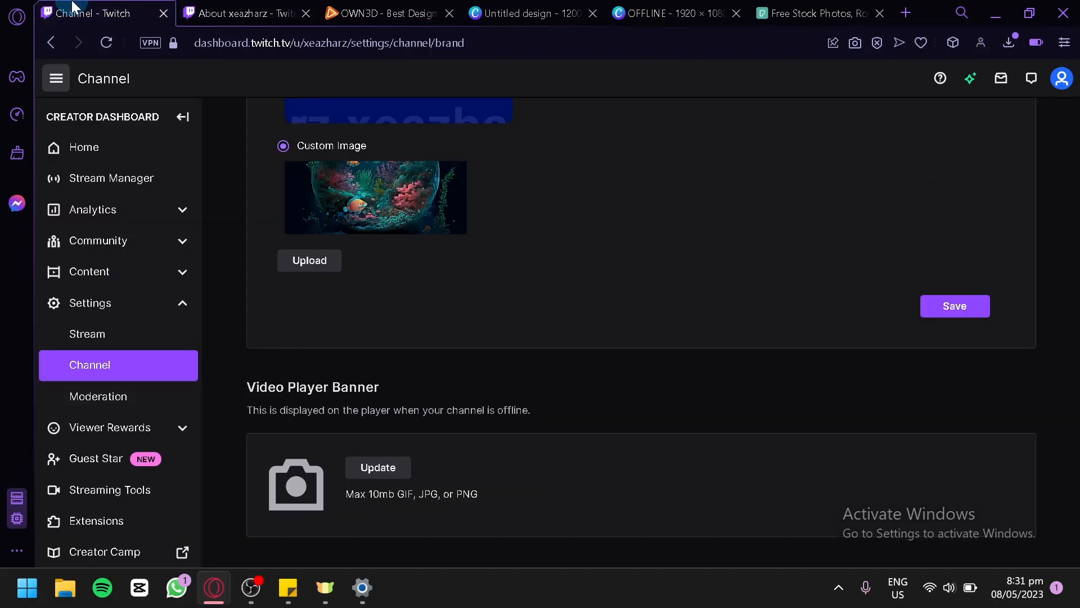
# Step: Switch to the OFFLINE 1920 × 1080 design in Canva and look over its title and schedule lines
pyautogui.click(698, 8)
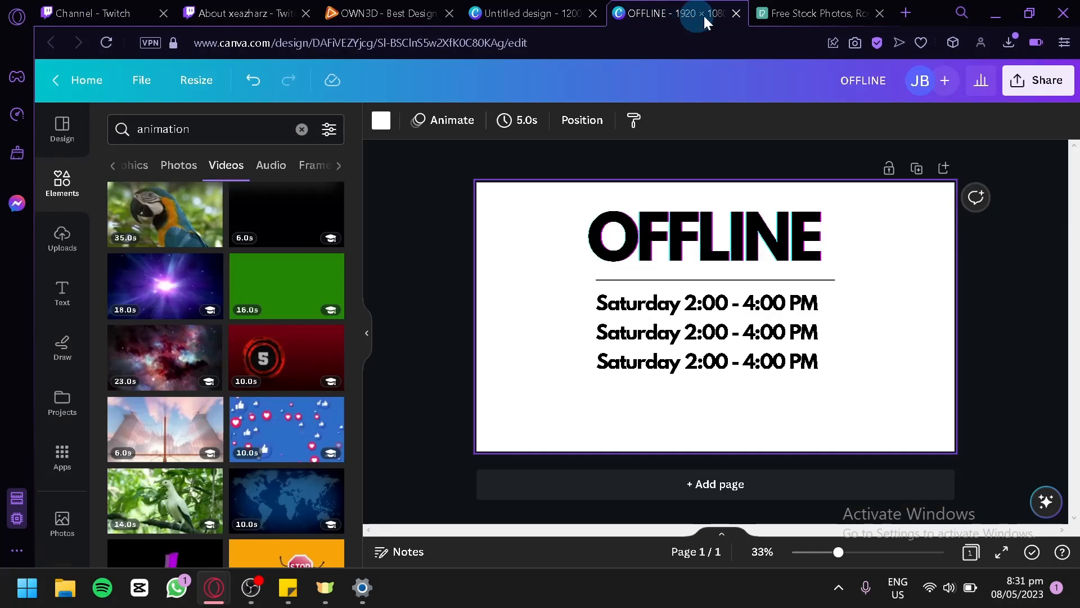
pyautogui.click(685, 247)
pyautogui.click(640, 301)
pyautogui.click(653, 347)
pyautogui.click(647, 363)
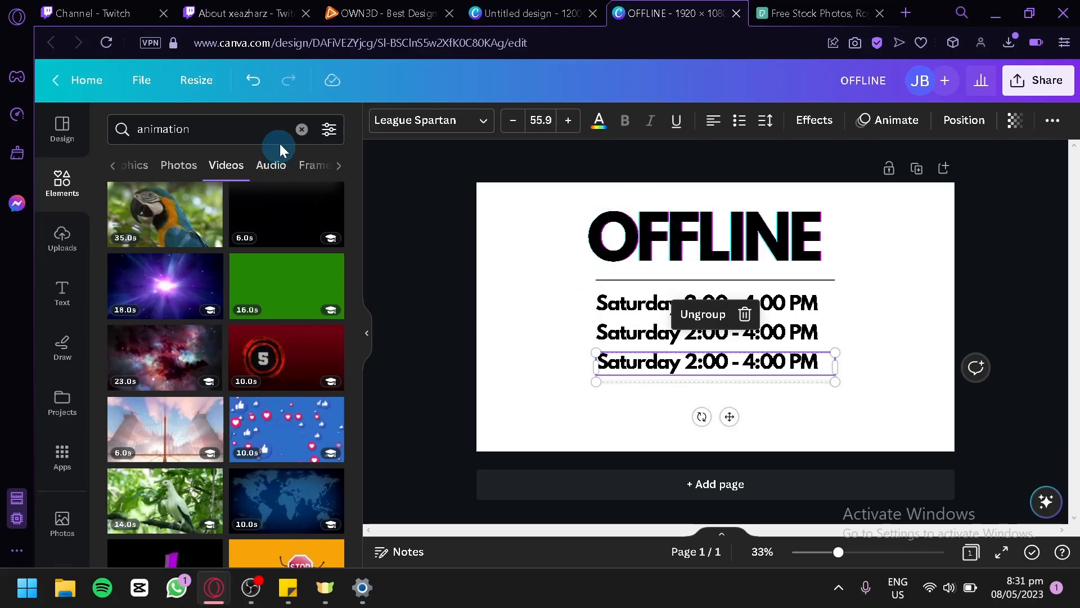
# Step: Search the elements for "background" photos and set the dark blue textured photo as the page background
pyautogui.click(301, 129)
pyautogui.write('background')
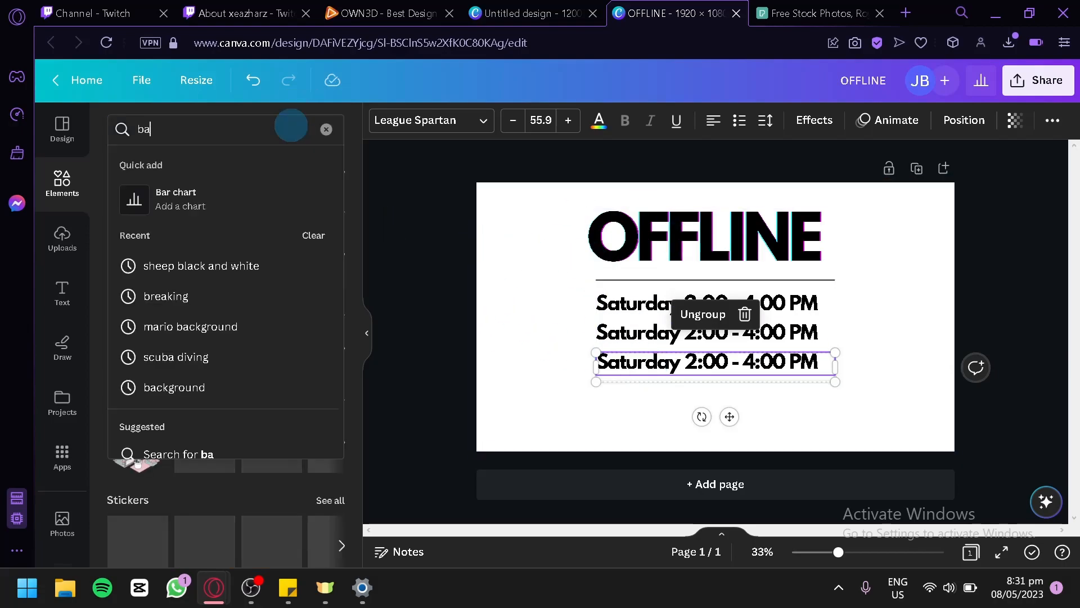
pyautogui.press('Return')
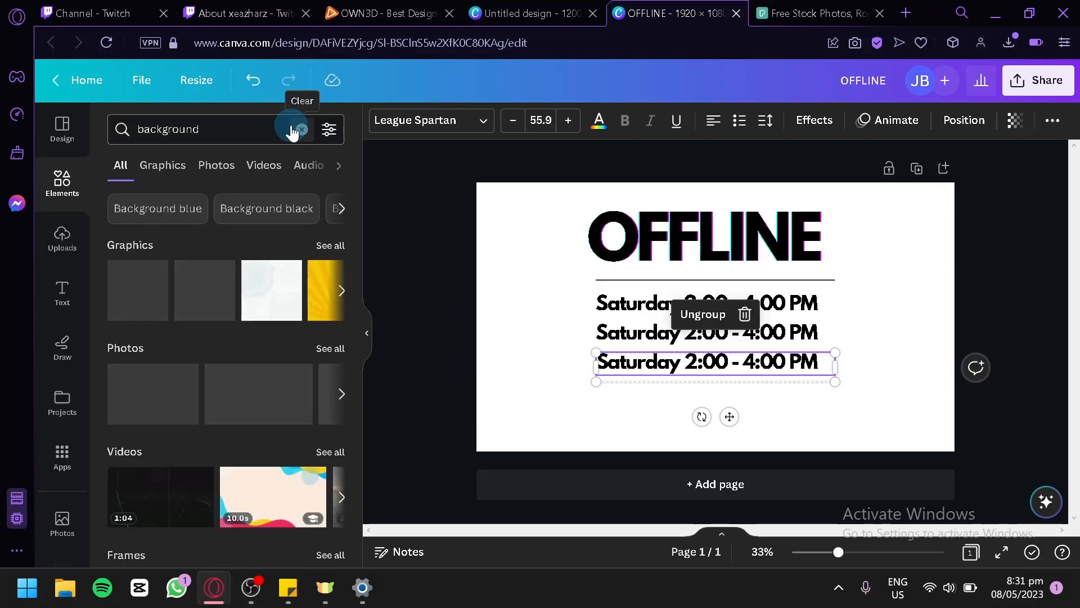
pyautogui.click(331, 246)
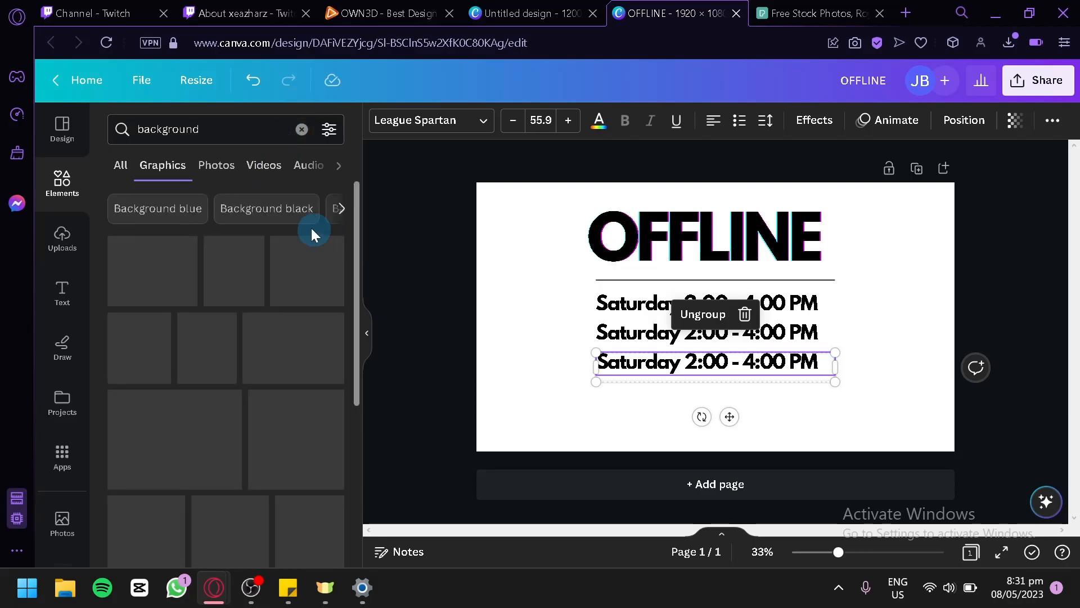
pyautogui.click(220, 166)
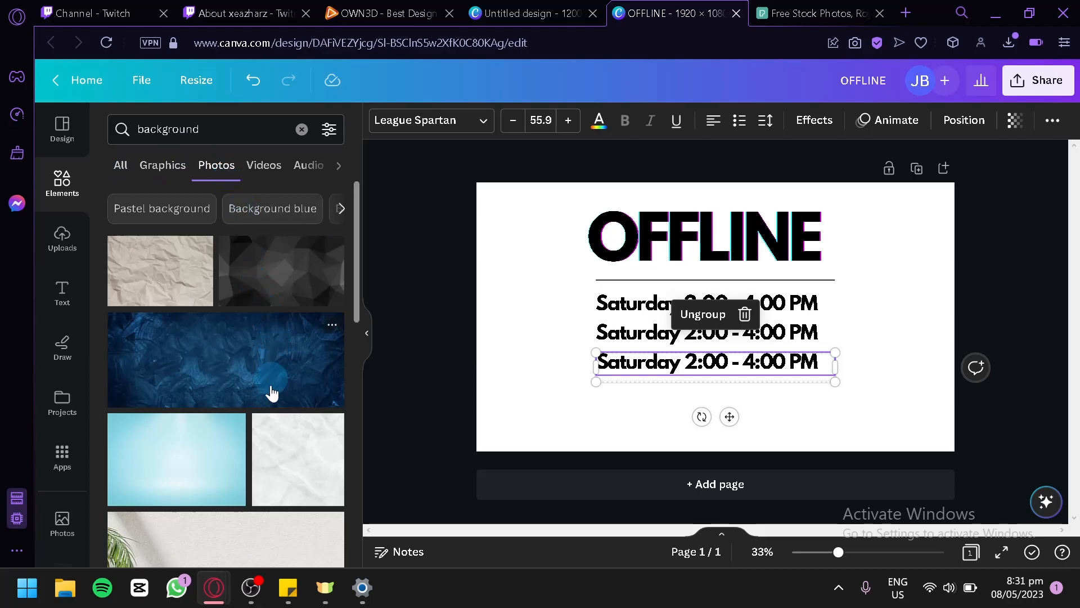
pyautogui.click(246, 403)
pyautogui.moveTo(246, 403); pyautogui.dragTo(495, 258)
pyautogui.click(436, 286)
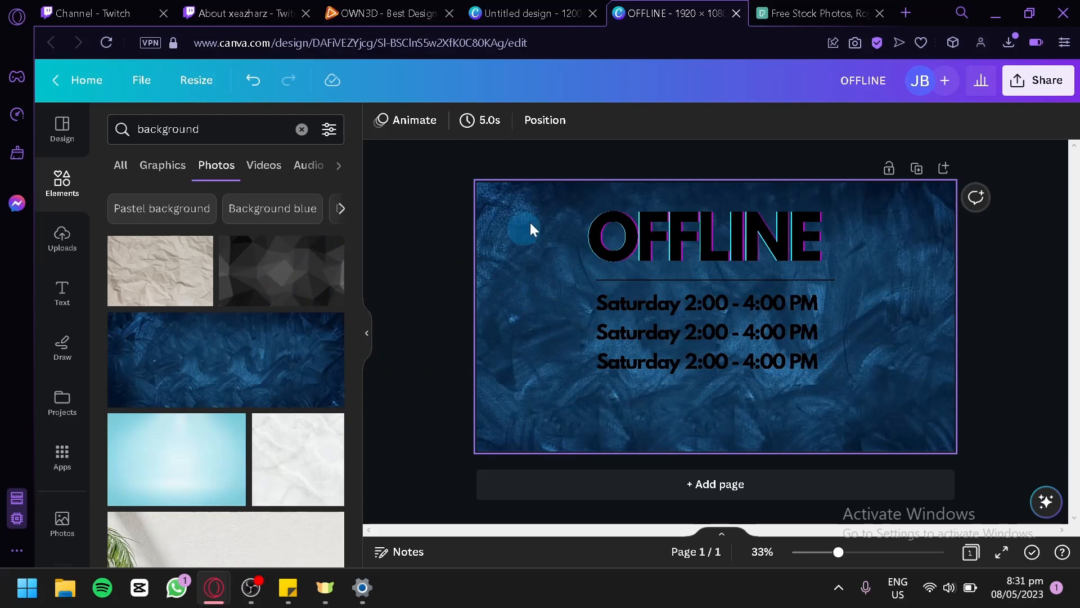
# Step: Download the OFFLINE design as a PNG at 1,920 × 1,080 px
pyautogui.click(1057, 93)
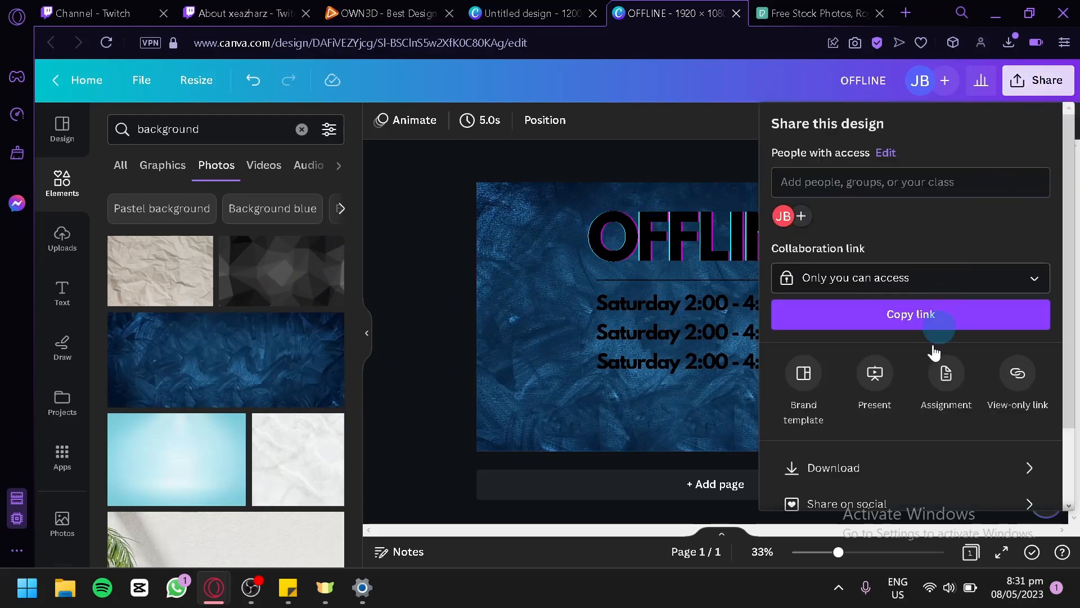
pyautogui.click(918, 465)
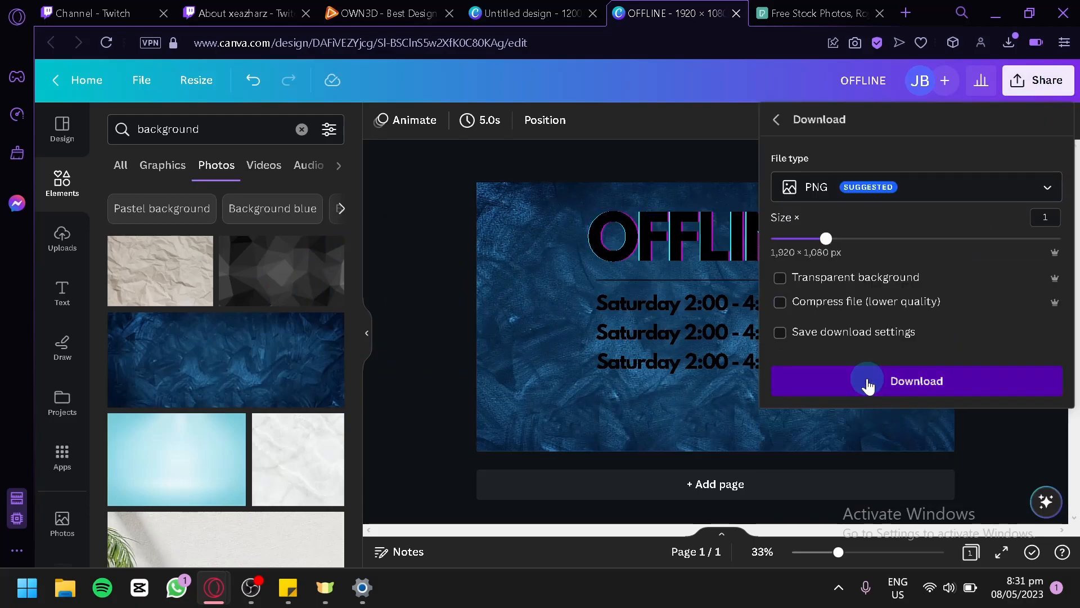
pyautogui.click(867, 385)
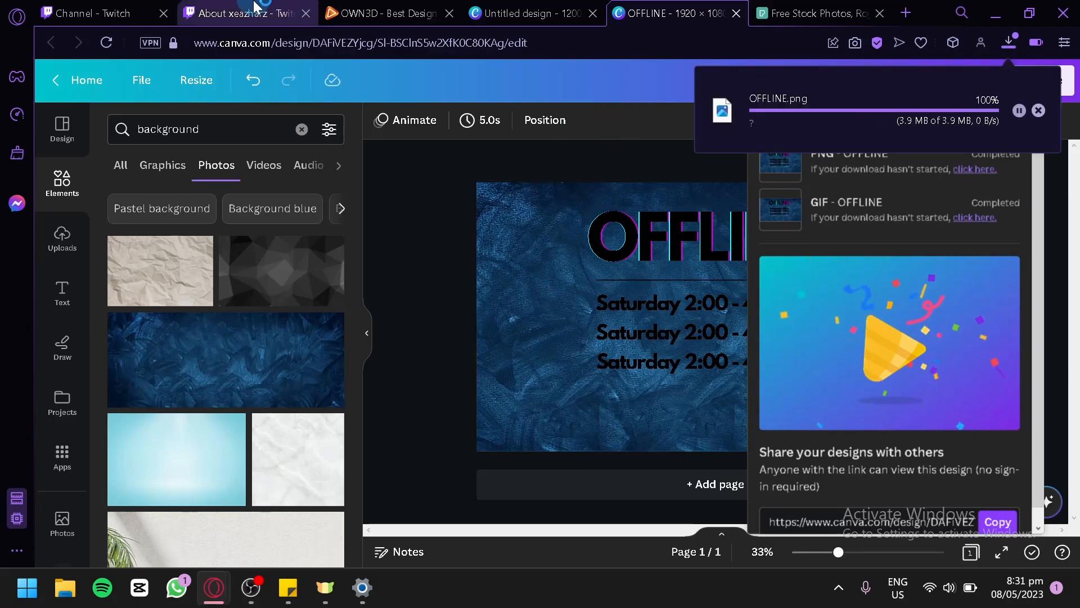
# Step: In the Twitch Brand settings, upload the downloaded OFFLINE.png as the video player banner
pyautogui.click(255, 9)
pyautogui.click(132, 10)
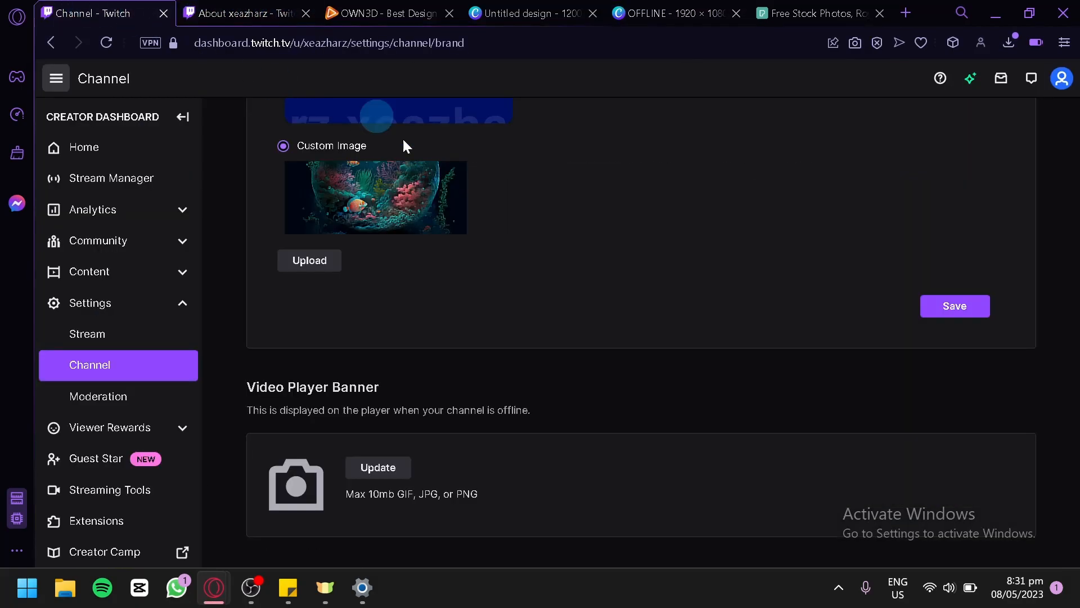
pyautogui.click(367, 471)
pyautogui.click(507, 354)
pyautogui.click(355, 354)
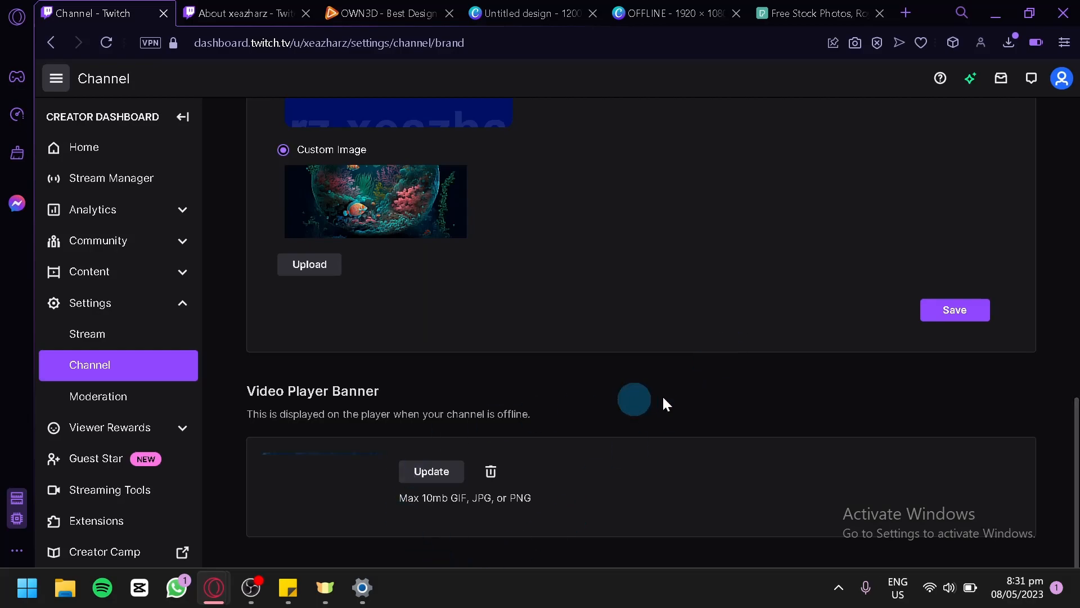
# Step: Look at the video banner's upload dialog again, close it, and reload the channel's About page to check both banners
pyautogui.click(448, 483)
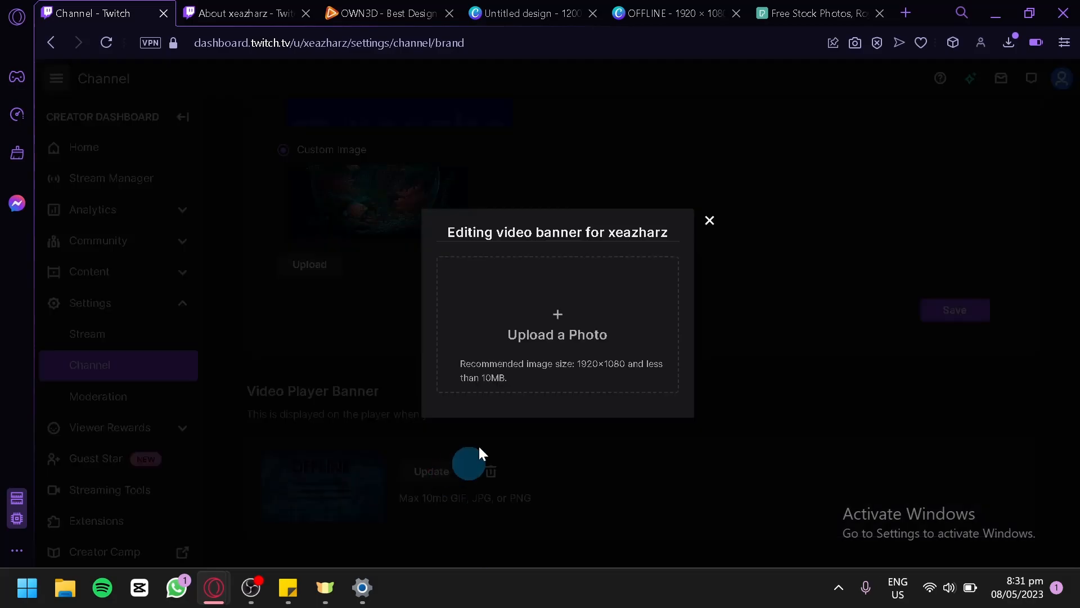
pyautogui.click(708, 220)
pyautogui.click(242, 13)
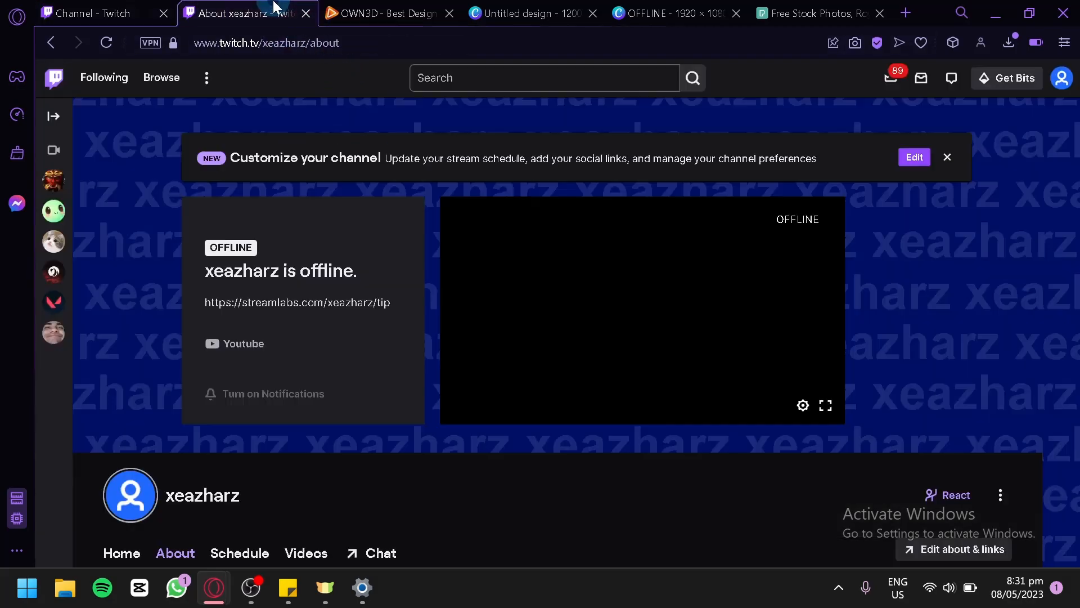
pyautogui.click(106, 42)
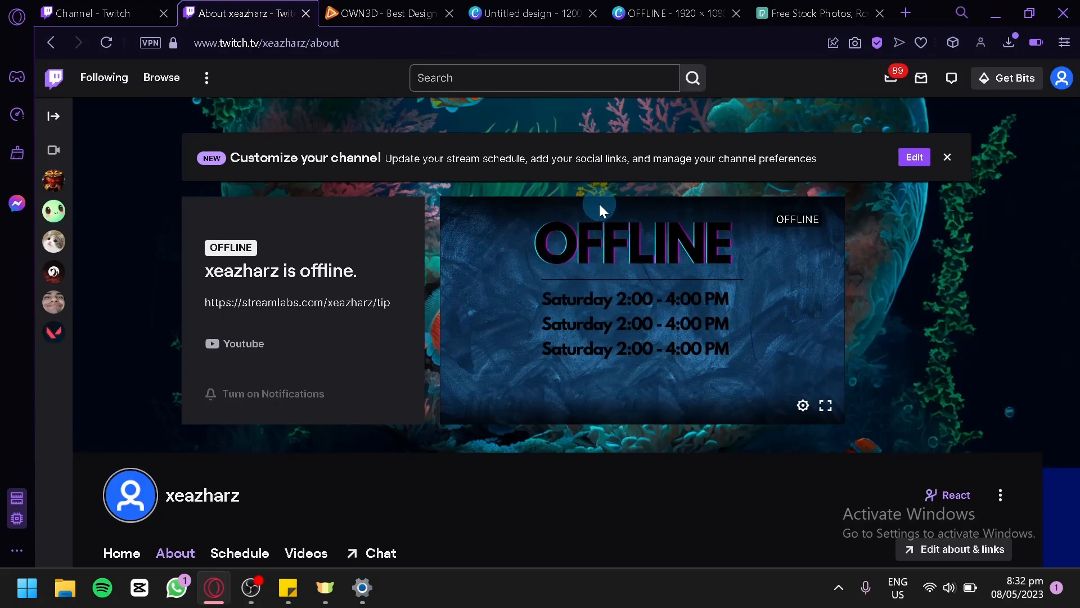
# Step: Turn on panel editing on the channel's About page and add a blank panel with title, image, link and description fields
pyautogui.scroll(-5, 579, 316)
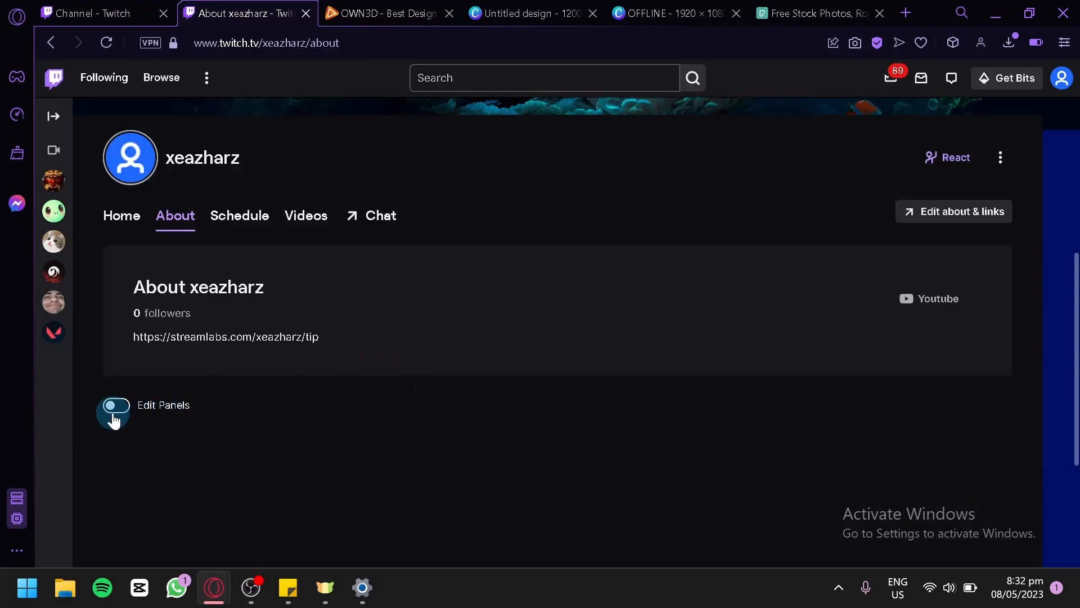
pyautogui.click(118, 406)
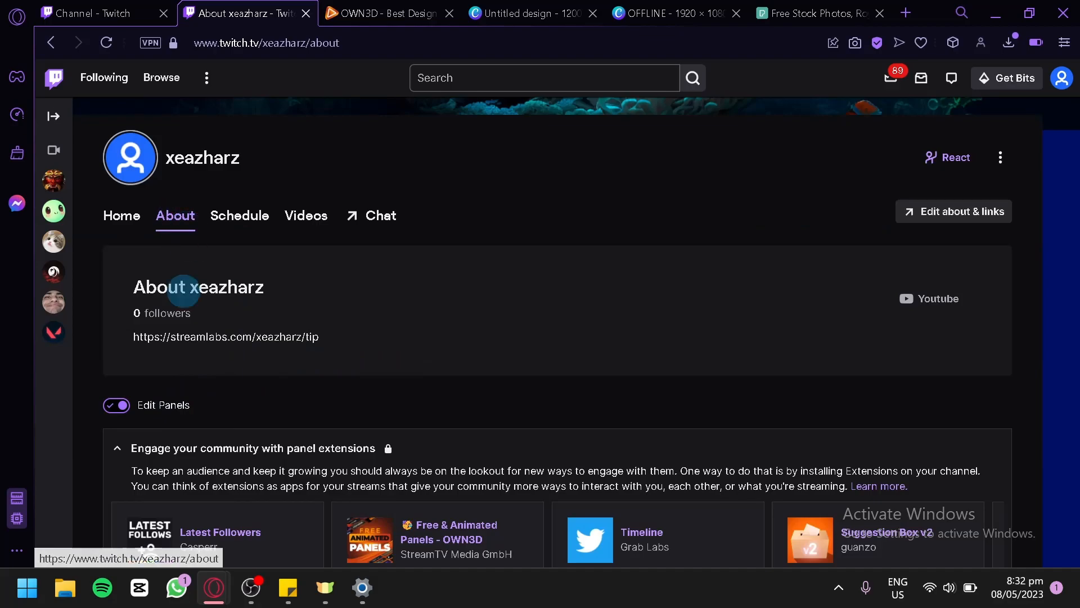
pyautogui.scroll(-5, 253, 365)
pyautogui.scroll(-1, 354, 444)
pyautogui.scroll(1, 354, 447)
pyautogui.scroll(-4, 261, 465)
pyautogui.scroll(3, 262, 463)
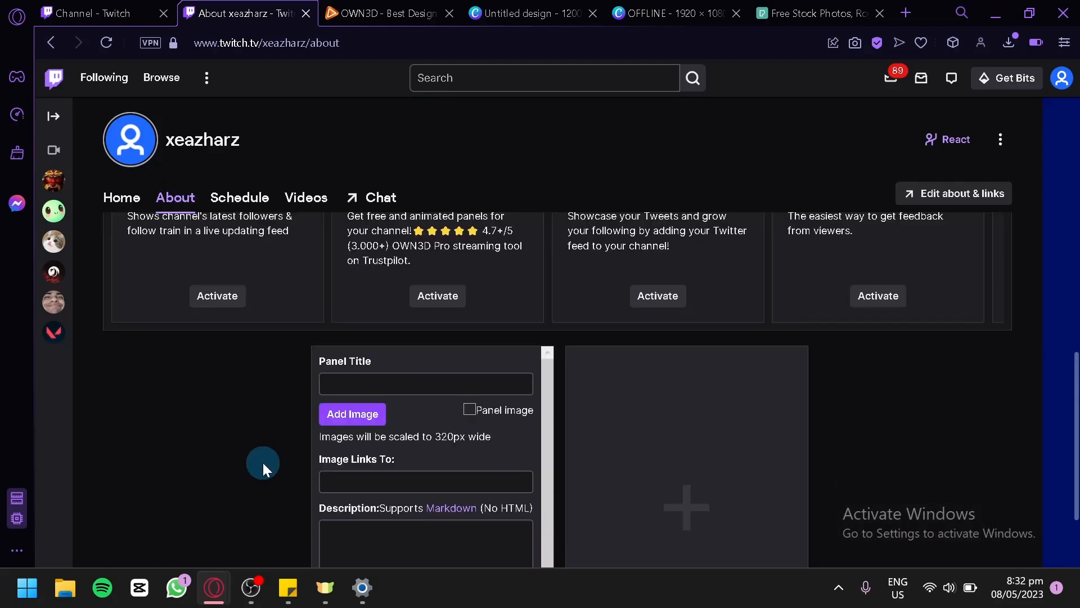
pyautogui.scroll(-2, 262, 462)
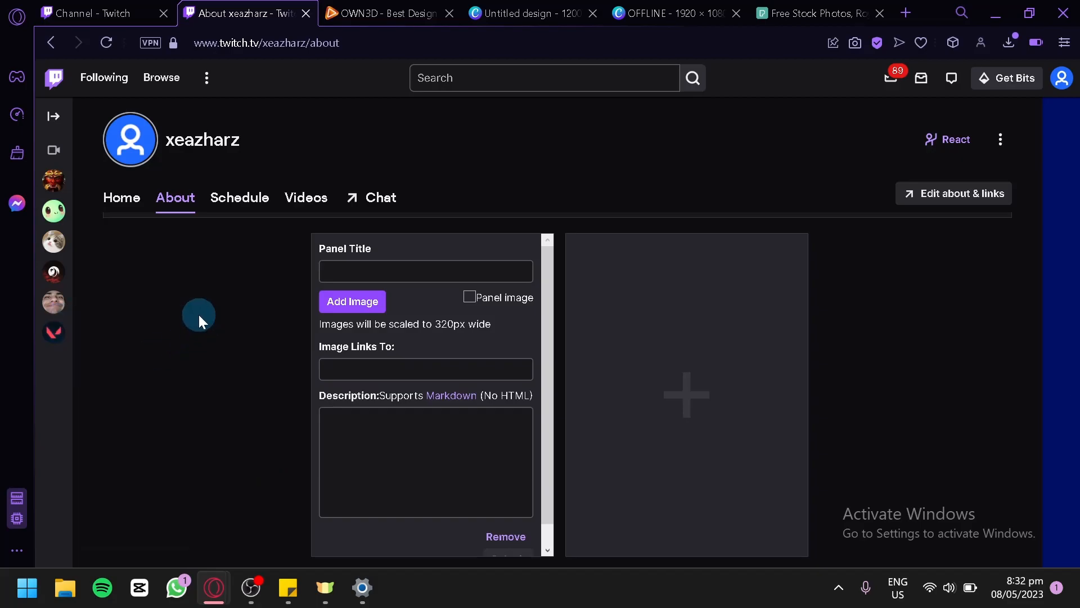
# Step: Examine the blank panel's title, image link and description fields, the suggested panel extensions and the channel page's banners
pyautogui.click(361, 268)
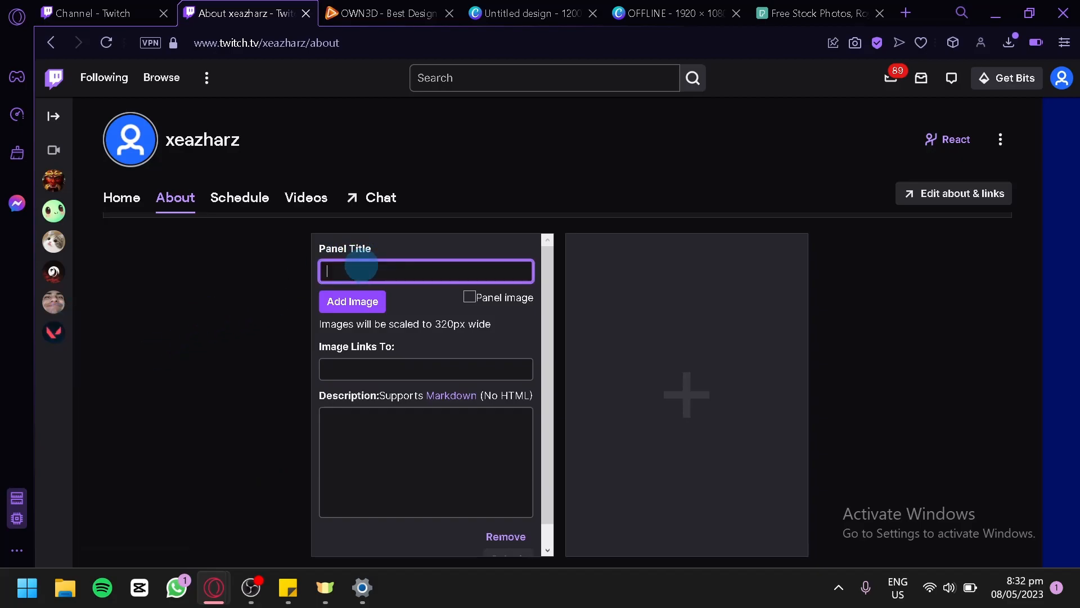
pyautogui.click(373, 372)
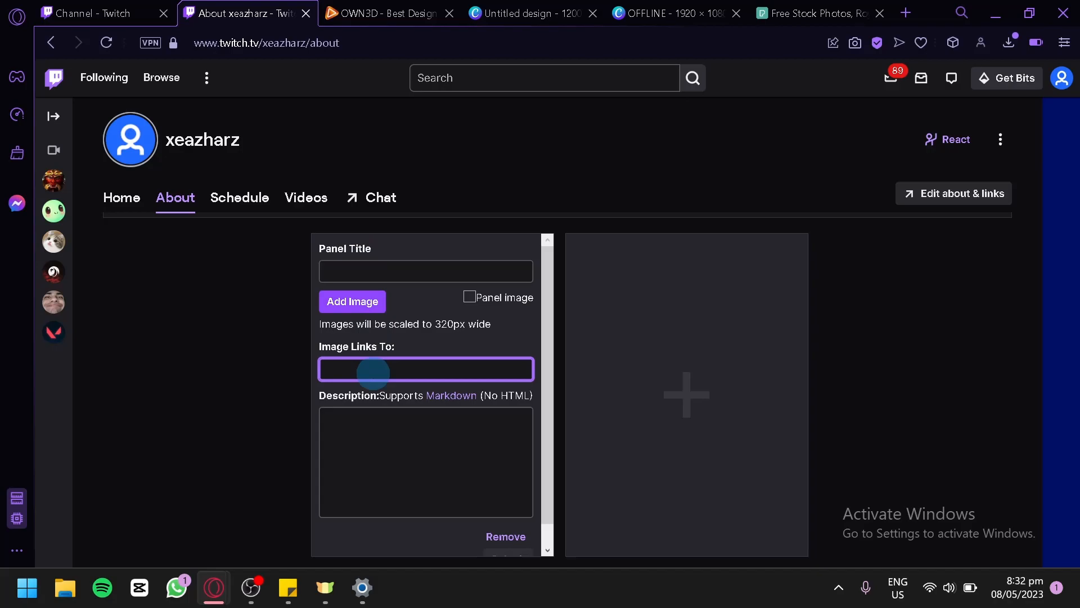
pyautogui.click(403, 427)
pyautogui.scroll(8, 285, 398)
pyautogui.scroll(-5, 343, 360)
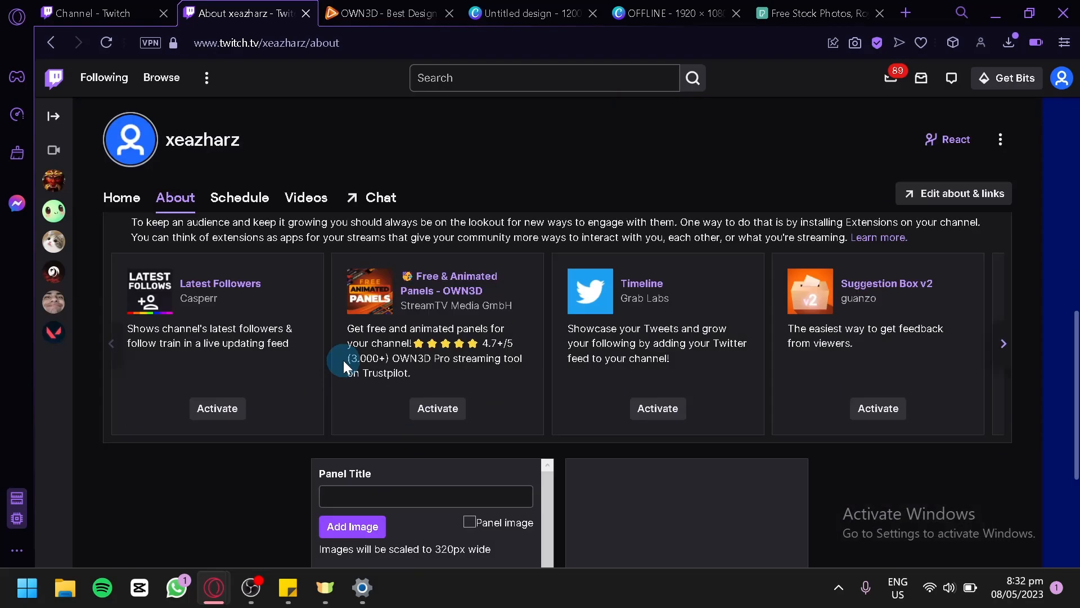
pyautogui.scroll(-4, 343, 360)
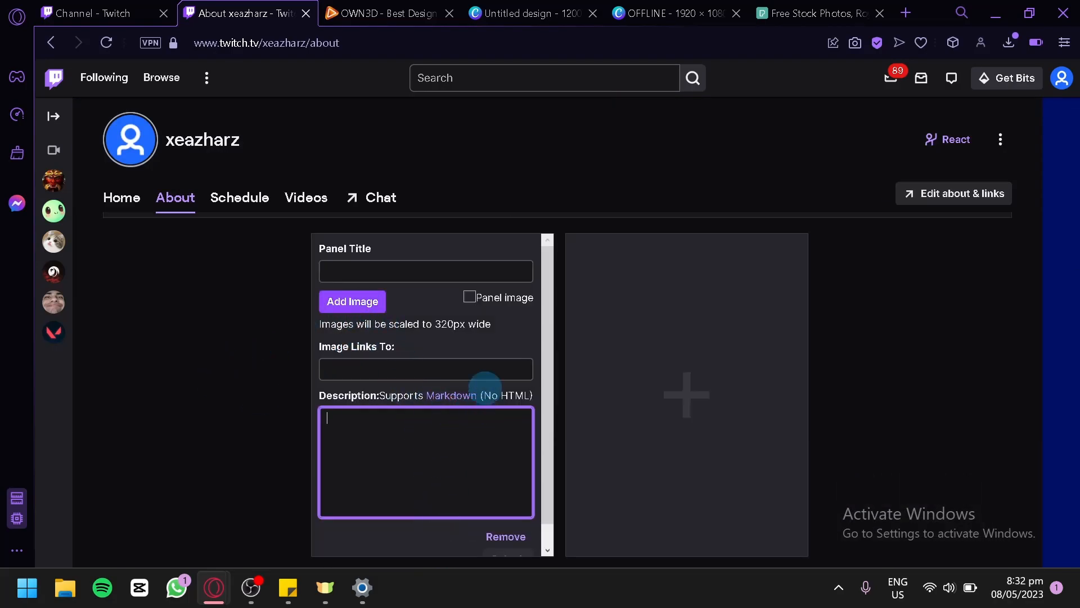
pyautogui.scroll(2, 397, 339)
pyautogui.scroll(10, 282, 466)
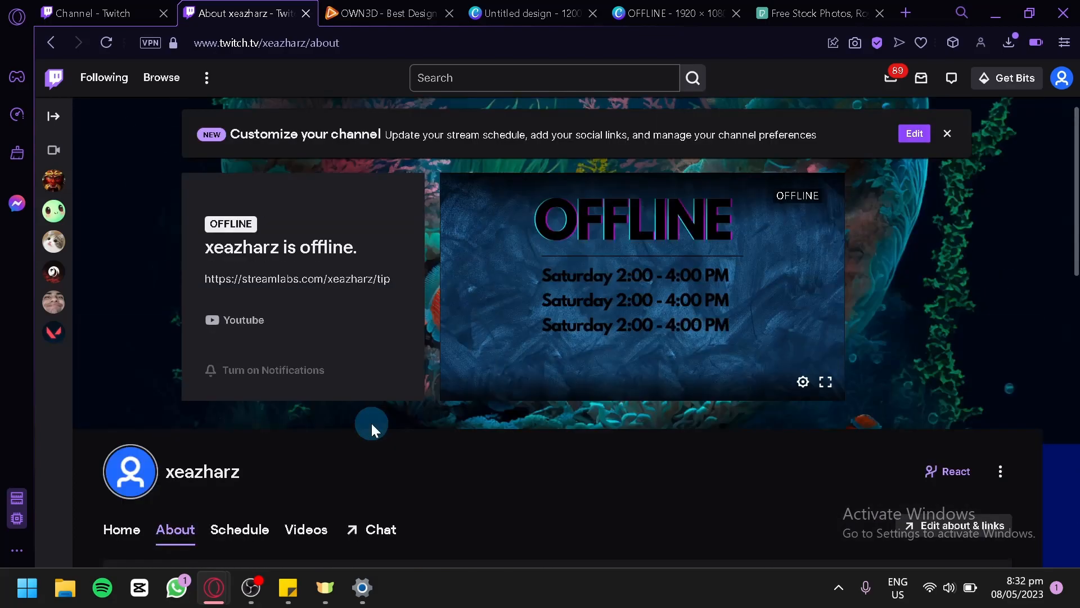